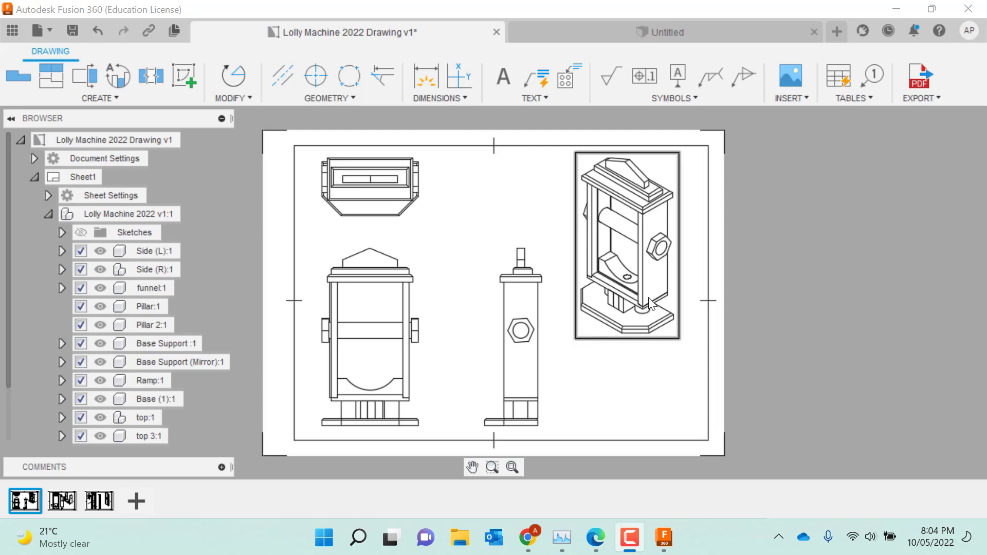
Save the empty untitled design as 'Lolly machine' in Admin Project.
left_click(670, 29)
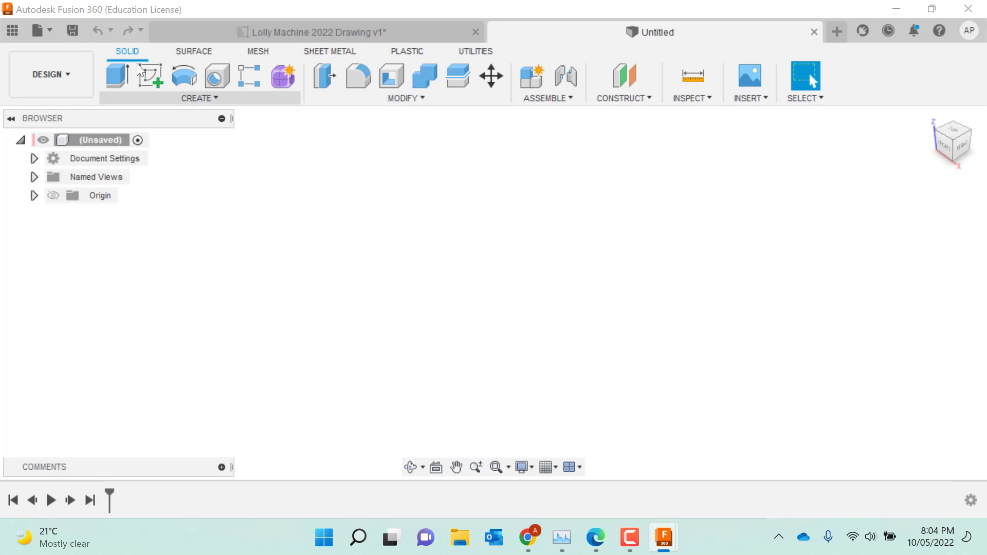
left_click(41, 31)
left_click(96, 194)
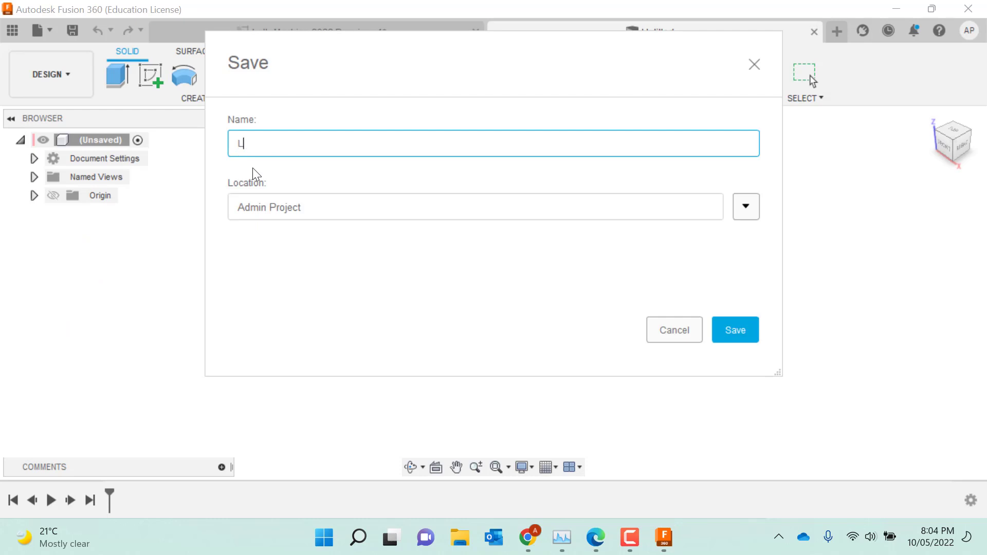
type("Lolly machibe")
key("BackSpace")
key("BackSpace")
type("ne !")
left_click(740, 330)
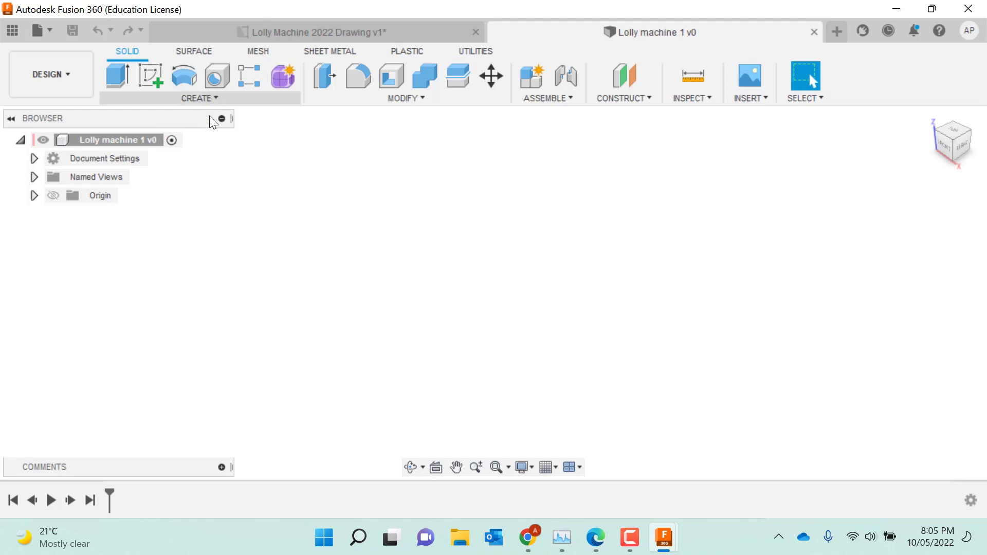
Create a new component, renaming it from Component1 to 'Side'.
left_click(211, 98)
left_click(152, 11)
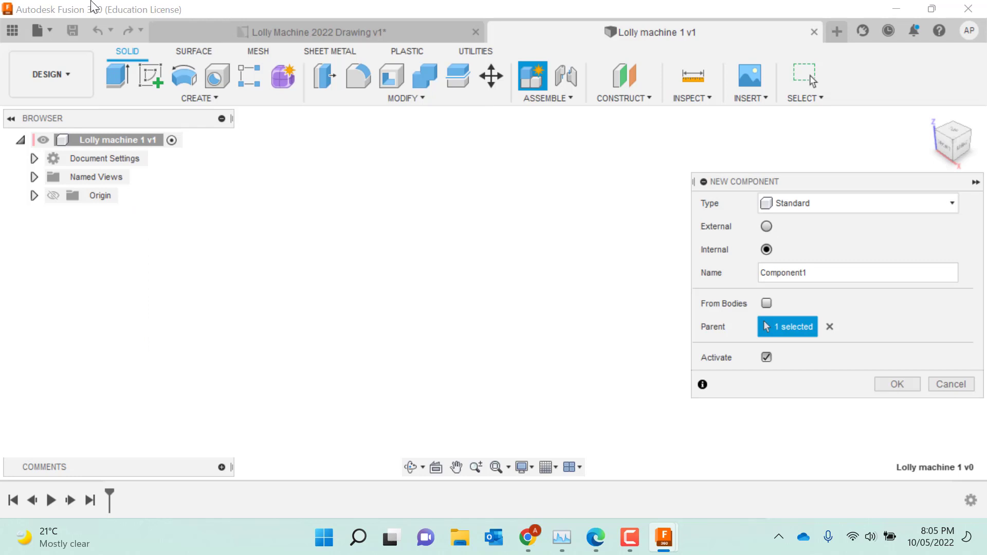
left_click(824, 276)
left_click_drag(824, 276, 675, 257)
type("Side")
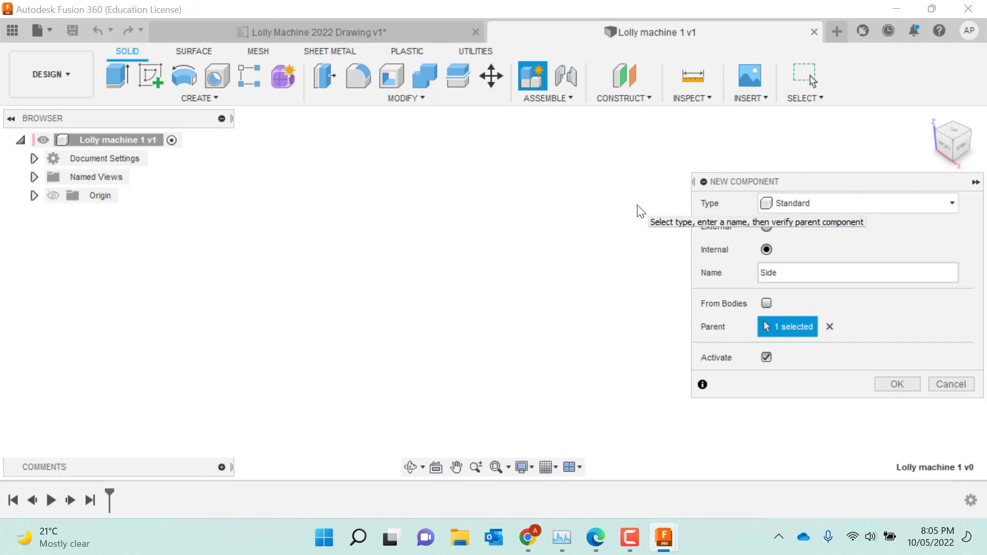
left_click(895, 384)
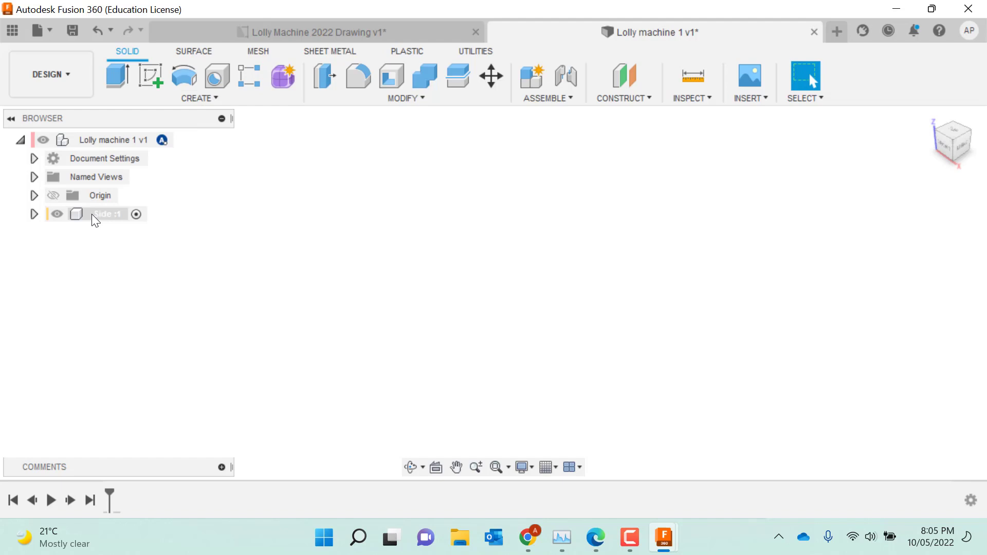
Start a sketch on the vertical origin plane and draw a two-corner rectangle from the origin.
left_click(150, 76)
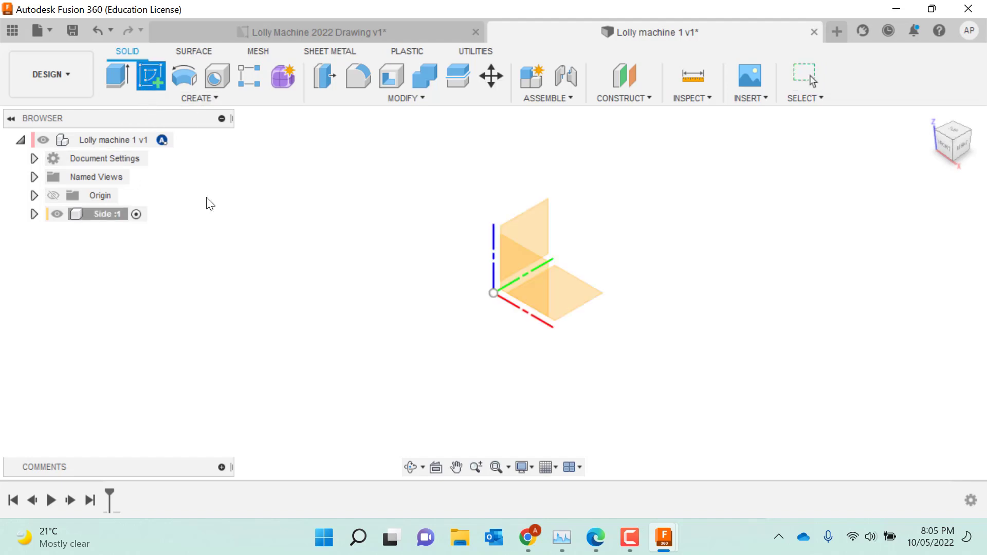
left_click(523, 236)
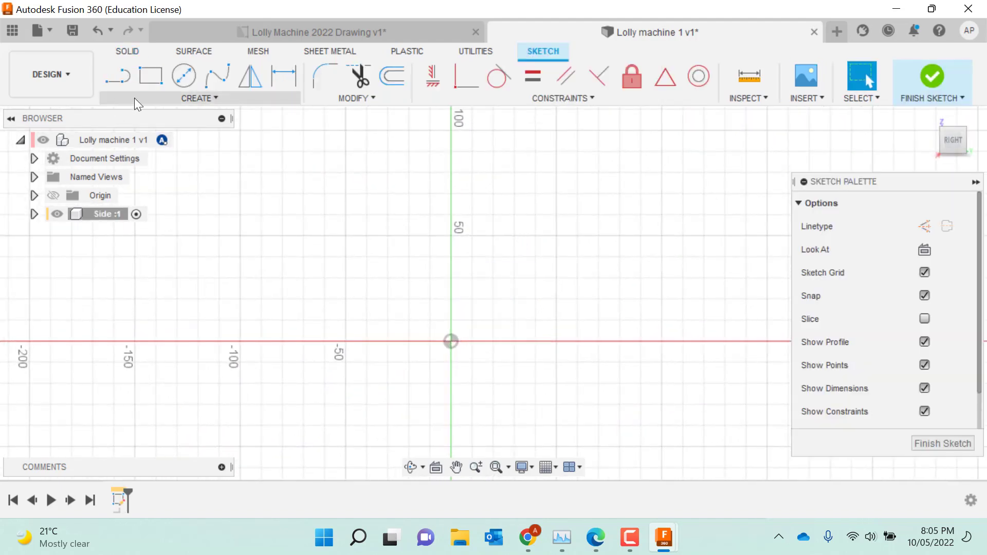
left_click(152, 75)
left_click(451, 341)
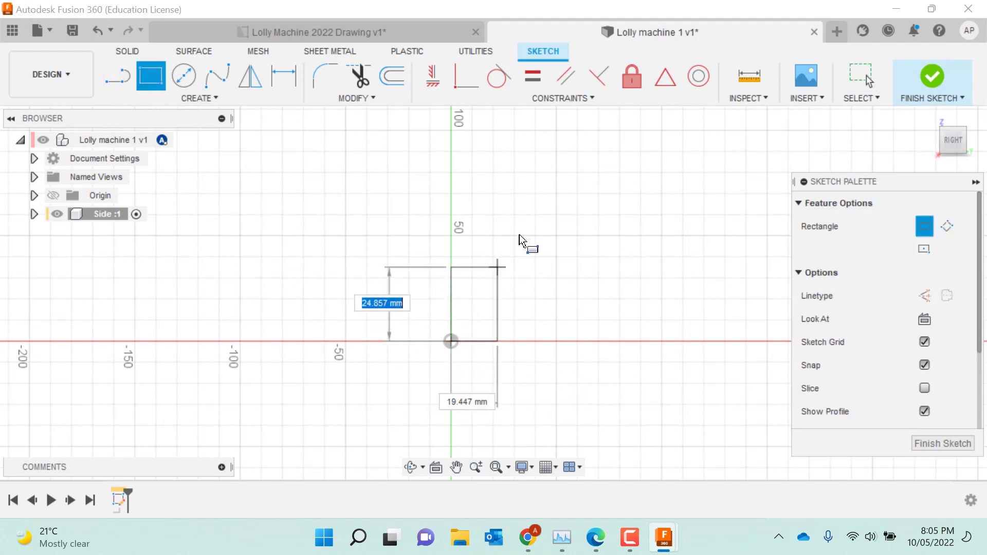
left_click(573, 186)
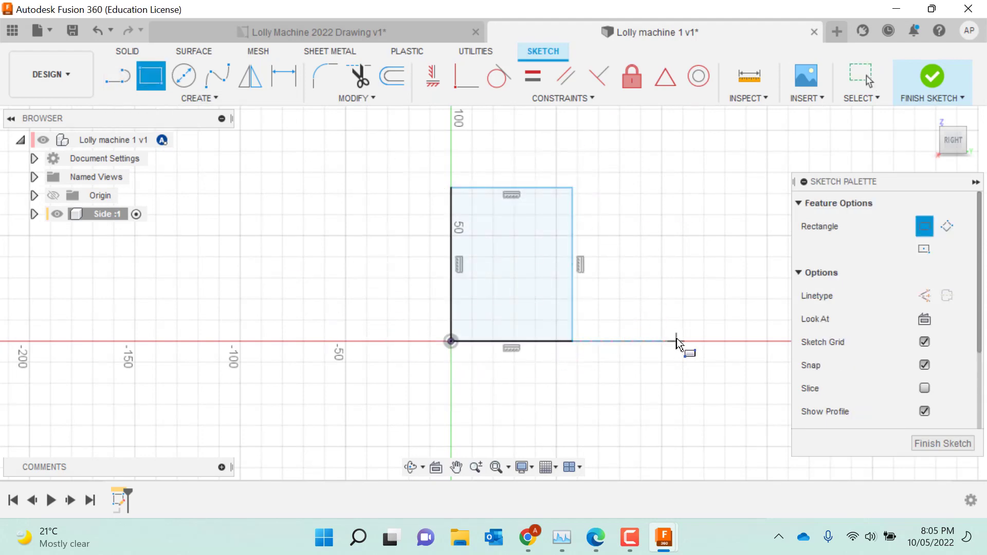
Dimension the rectangle 90 mm wide and 140 mm high, then finish the sketch.
key("d")
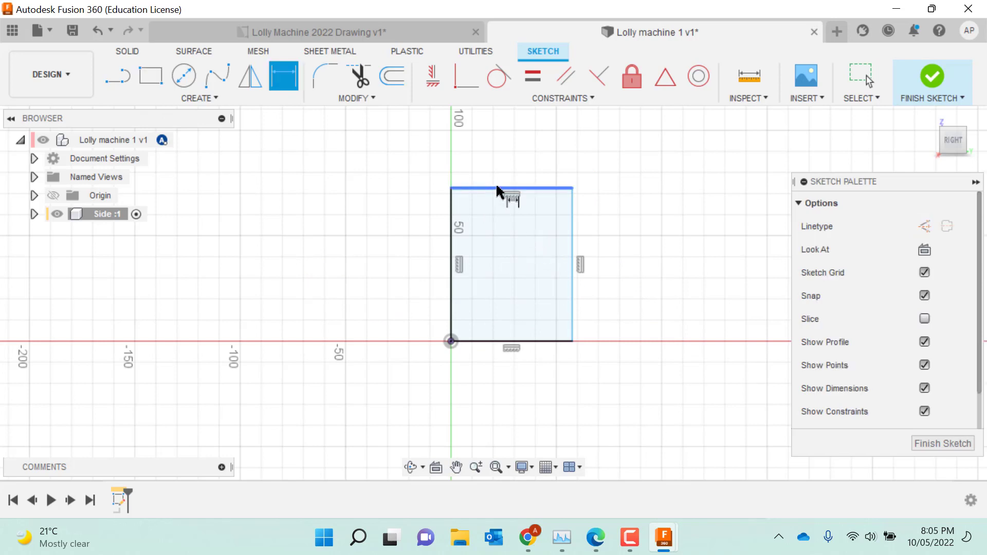
left_click(505, 188)
left_click(497, 163)
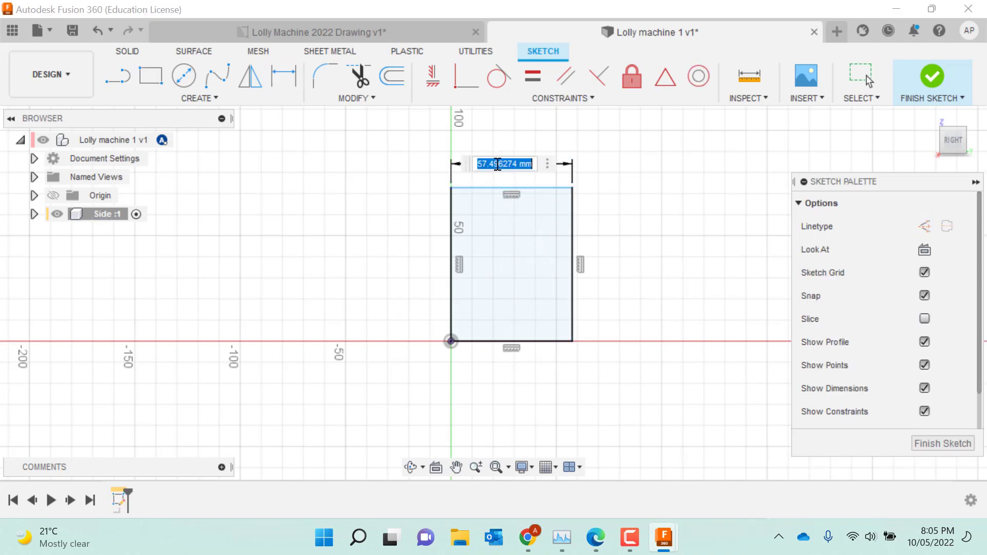
type("90")
key("Return")
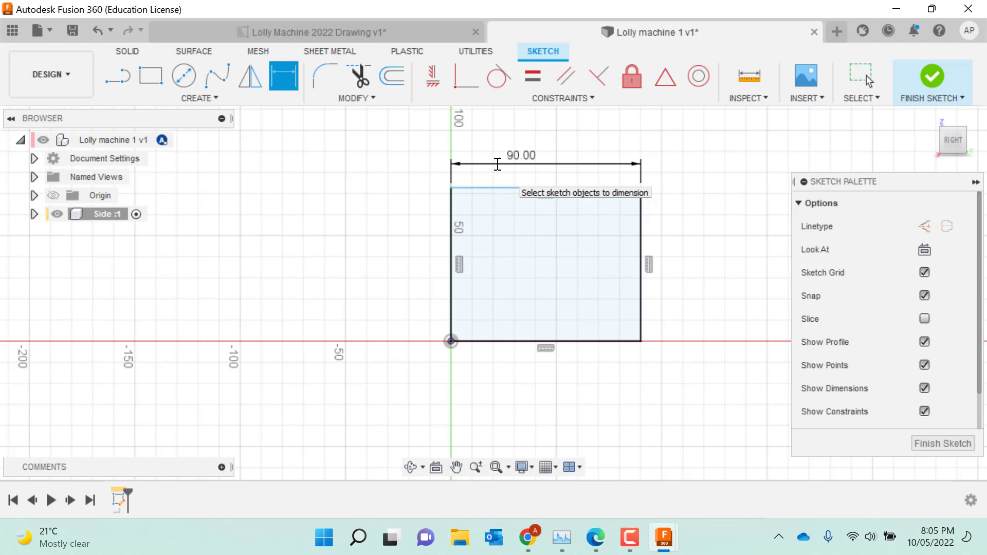
left_click(642, 222)
left_click(672, 218)
type("140")
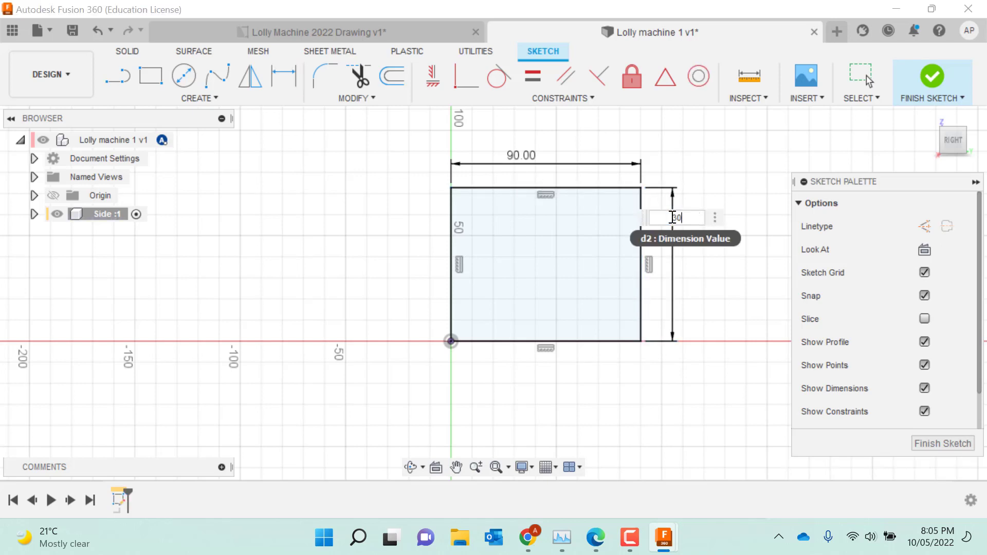
key("Return")
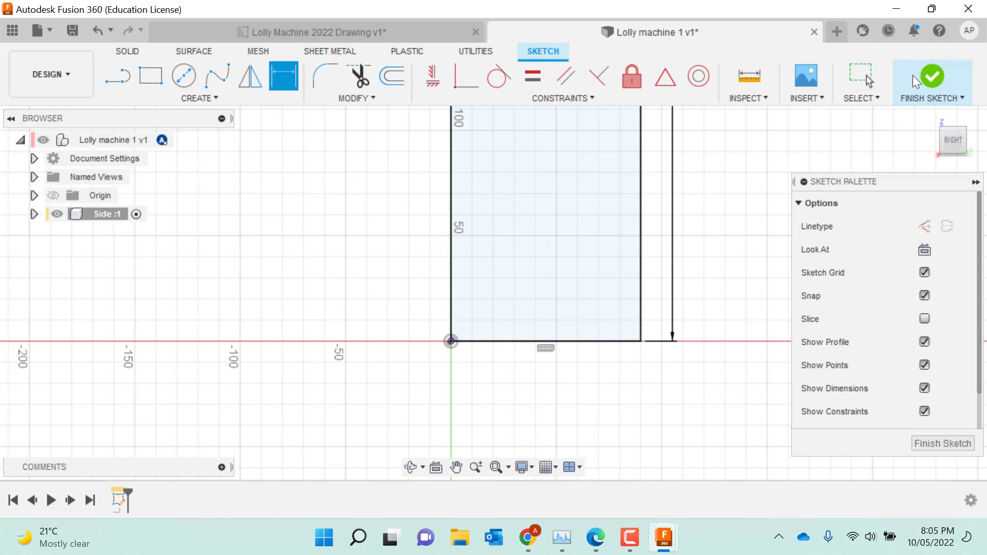
left_click(923, 74)
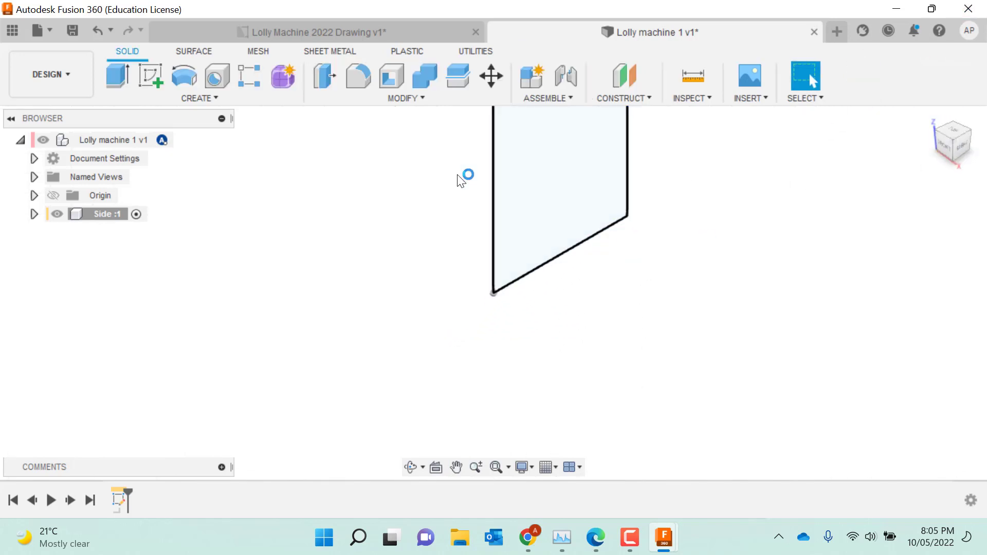
Extrude the rectangle profile 18 mm into a thin solid panel.
left_click(931, 118)
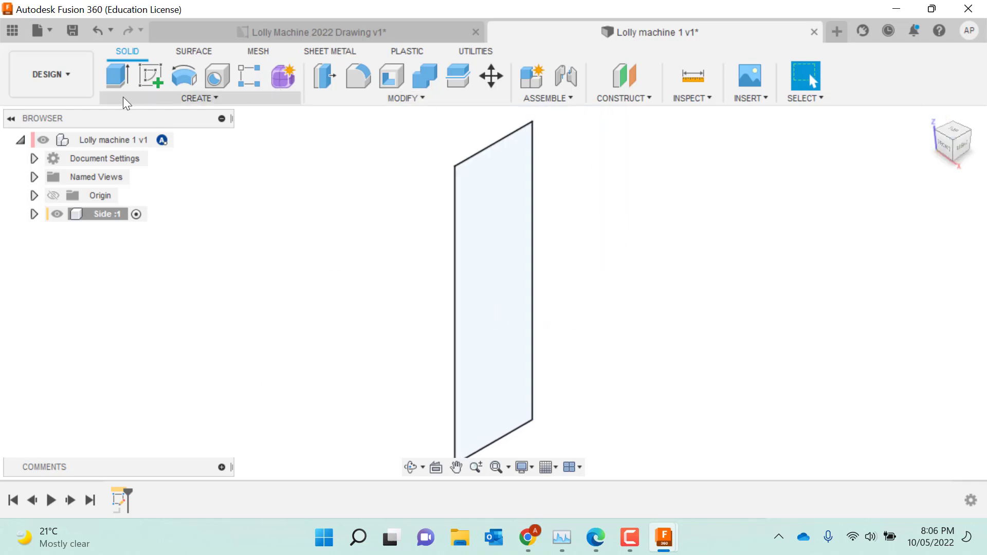
key("e")
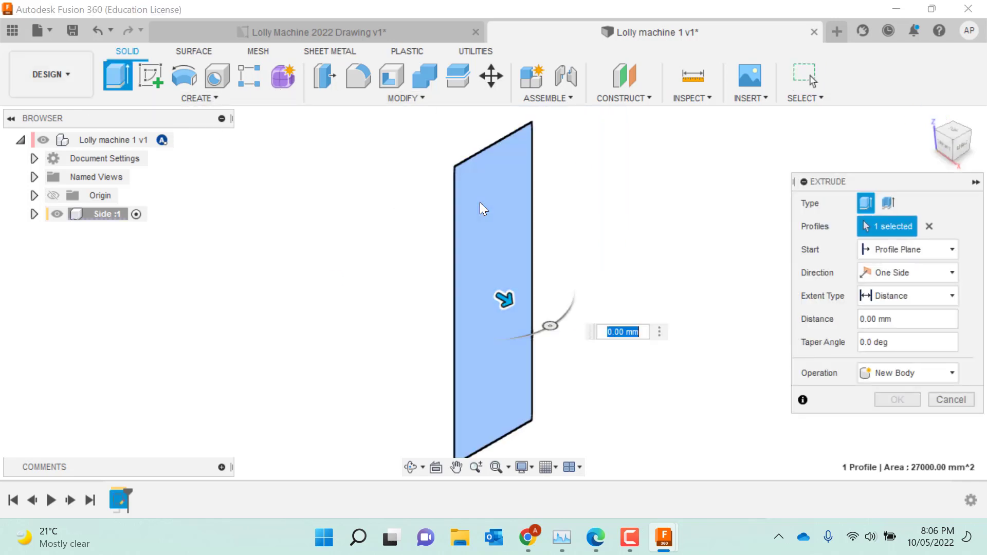
left_click(481, 204)
left_click(488, 270)
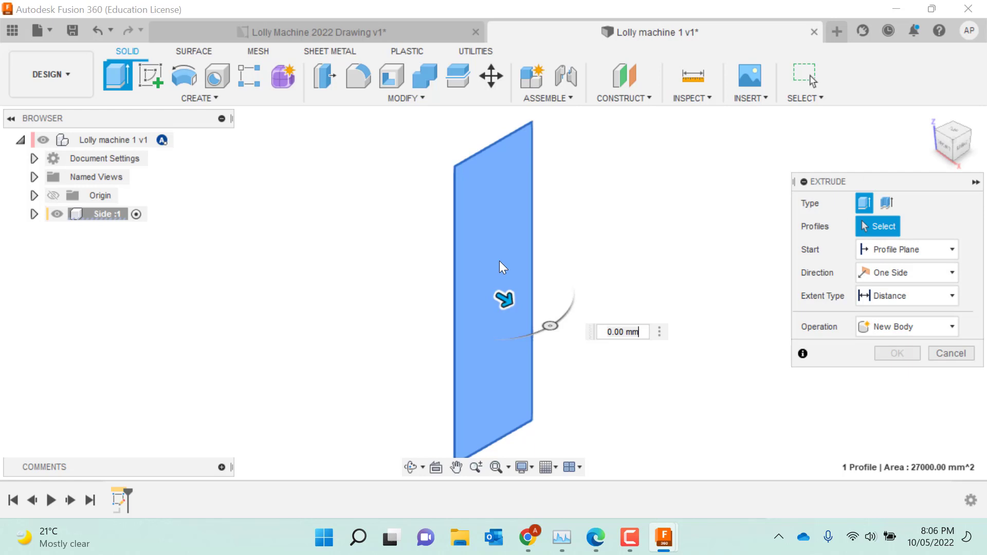
type("18")
key("Return")
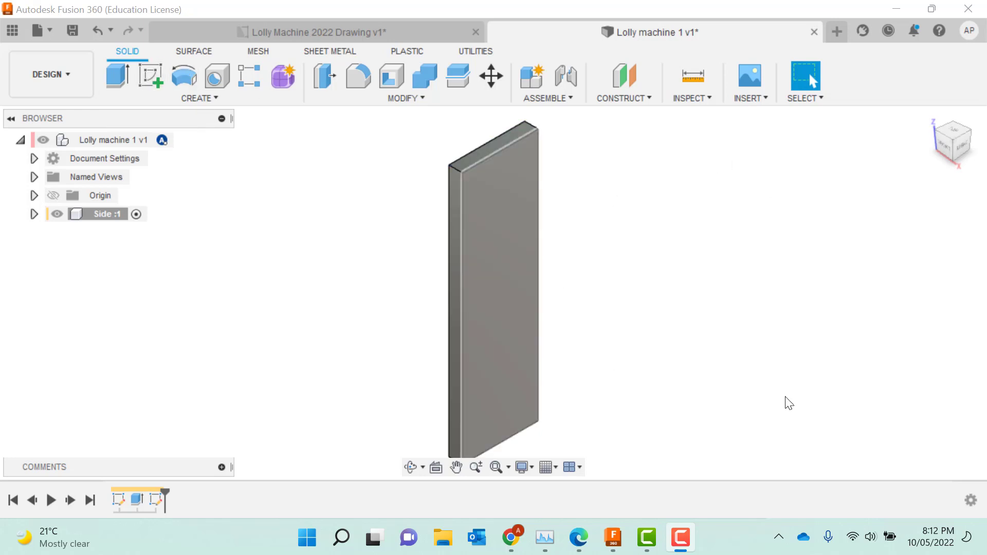
mouse_move(932, 123)
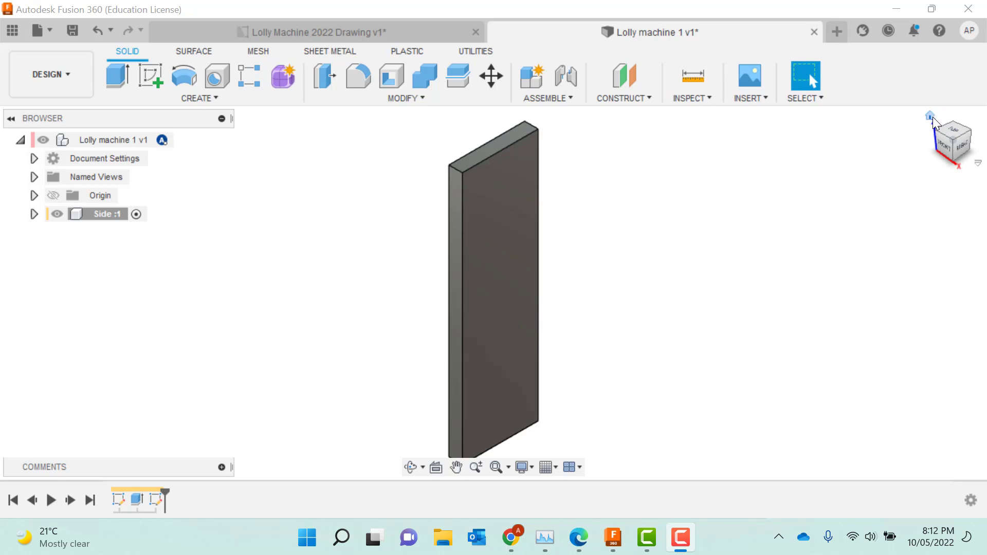
scroll(610, 189, "up", 3)
scroll(334, 225, "up", 4)
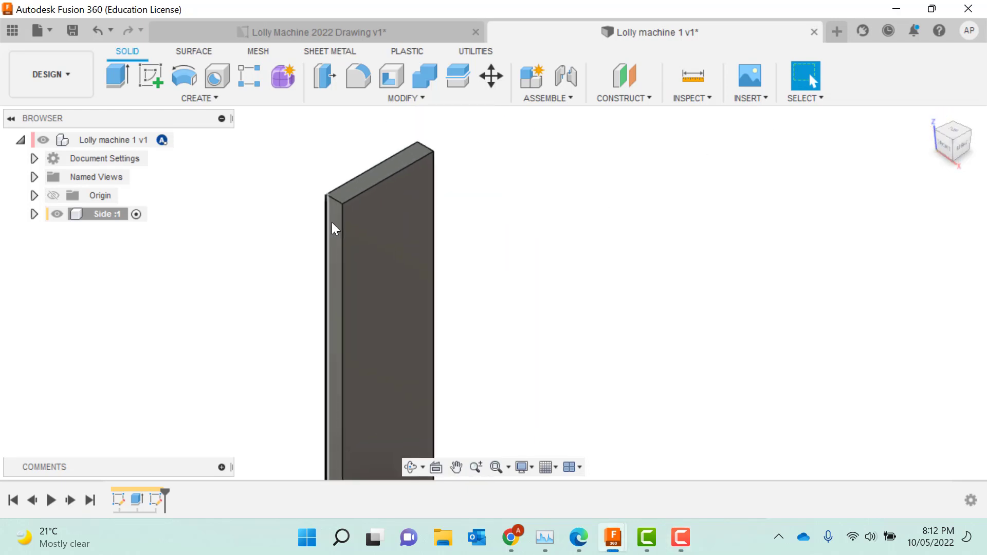
left_click(930, 116)
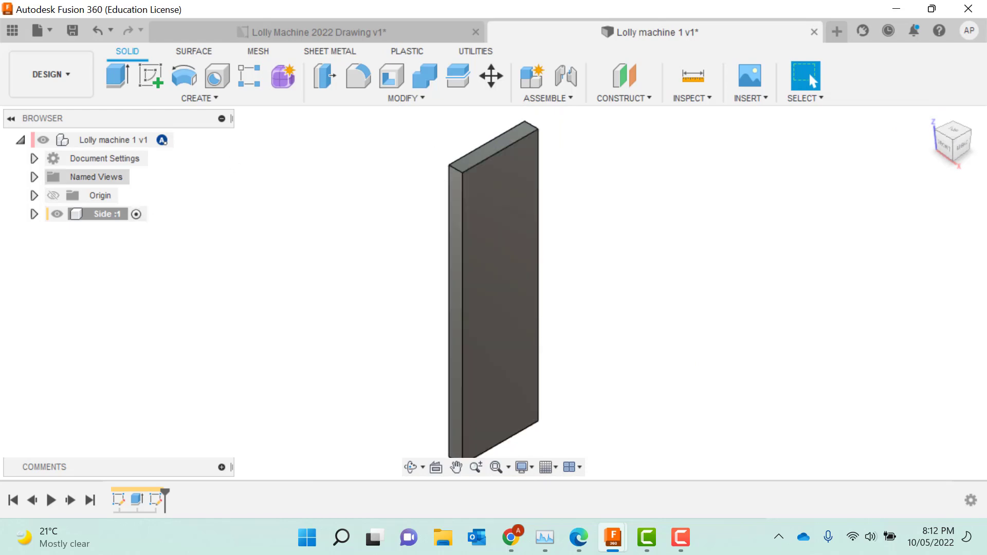
Start a sketch on the panel's top face and switch to the top-down view.
left_click(161, 76)
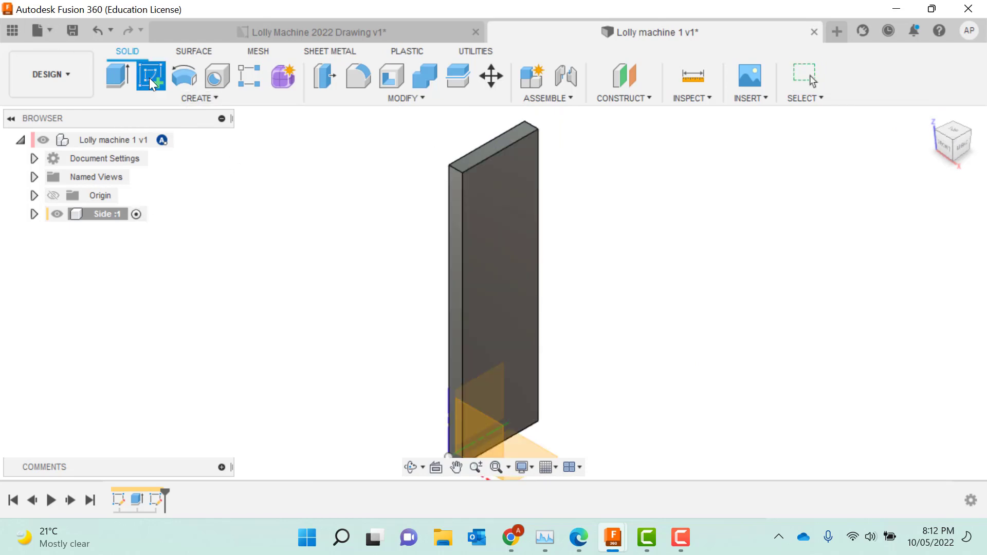
left_click(478, 156)
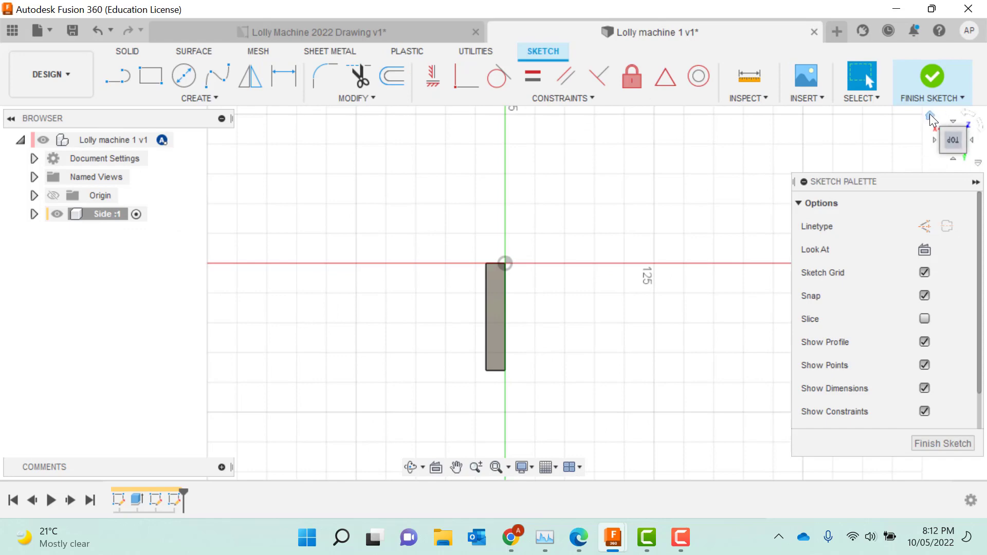
left_click(929, 113)
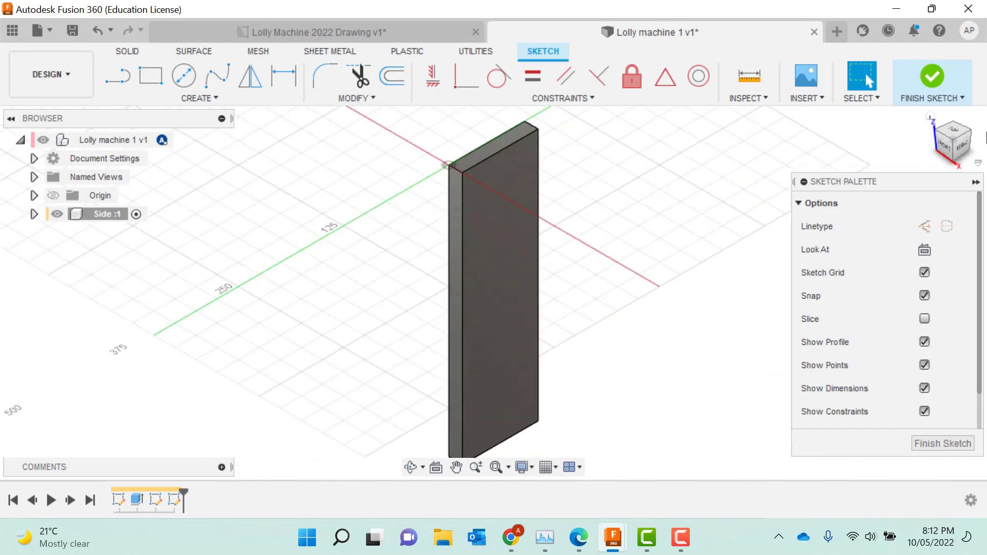
left_click(153, 82)
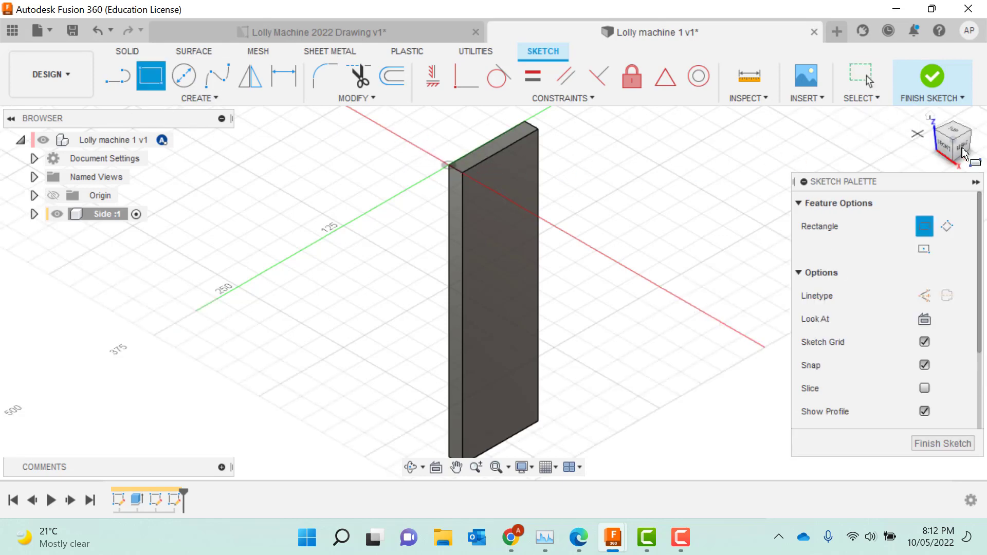
left_click(952, 133)
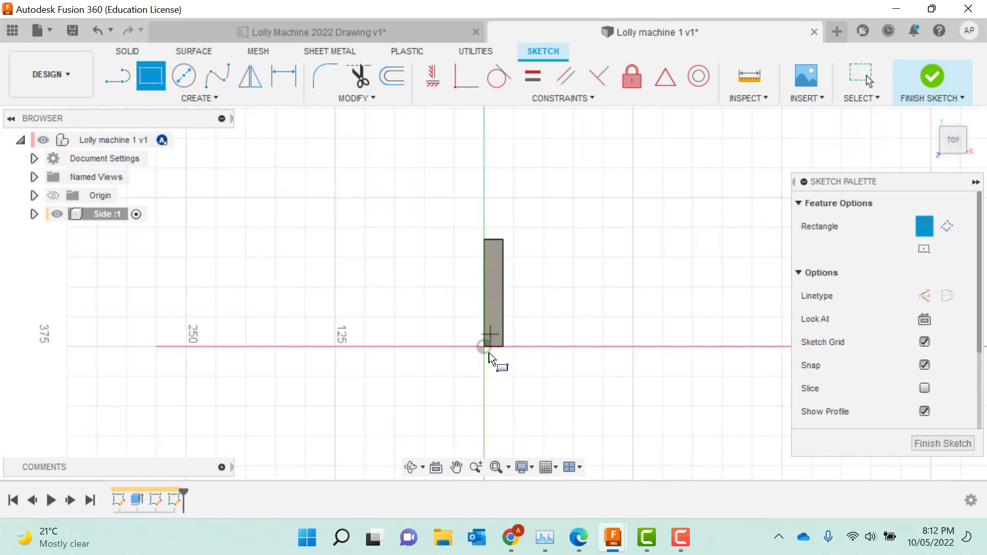
scroll(509, 326, "up", 8)
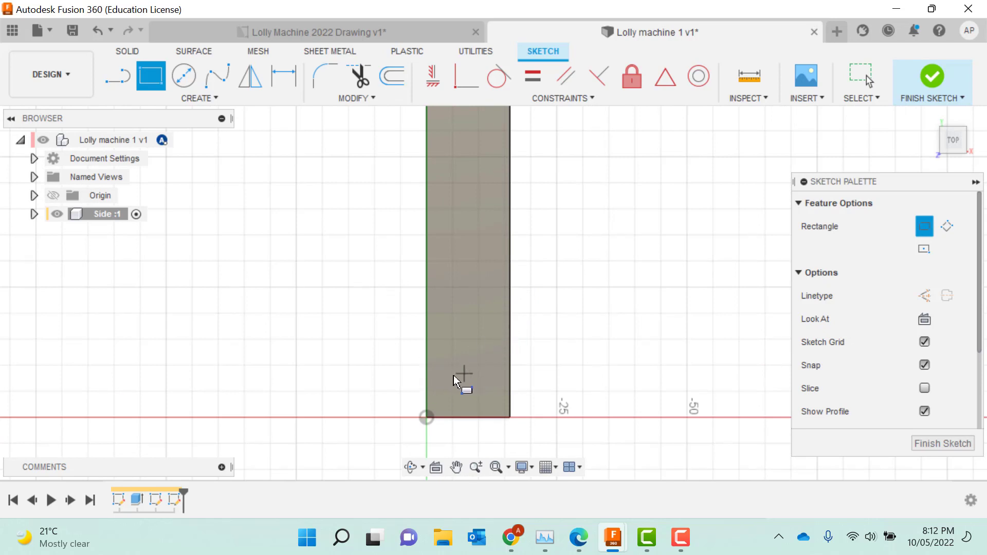
left_click(430, 367)
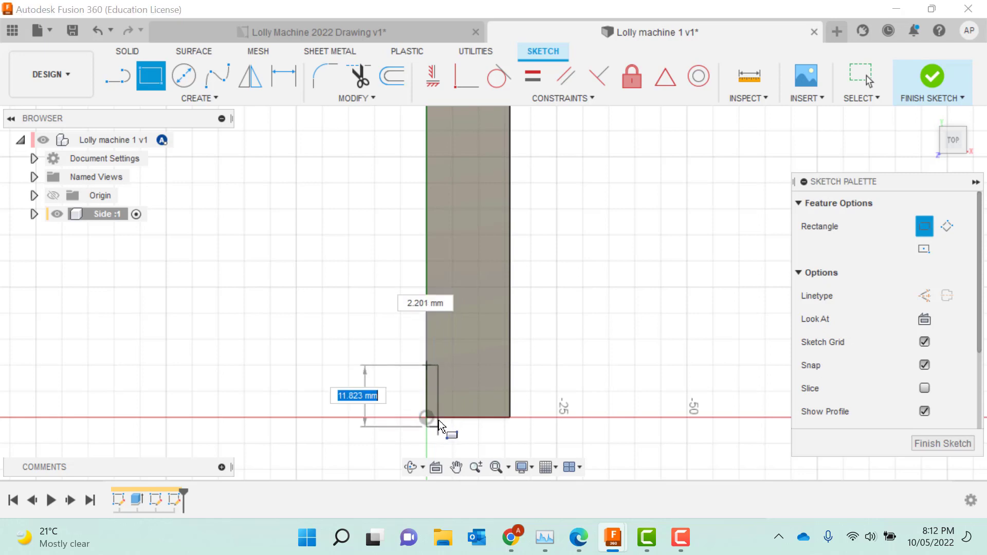
key("Escape")
scroll(420, 413, "down", 3)
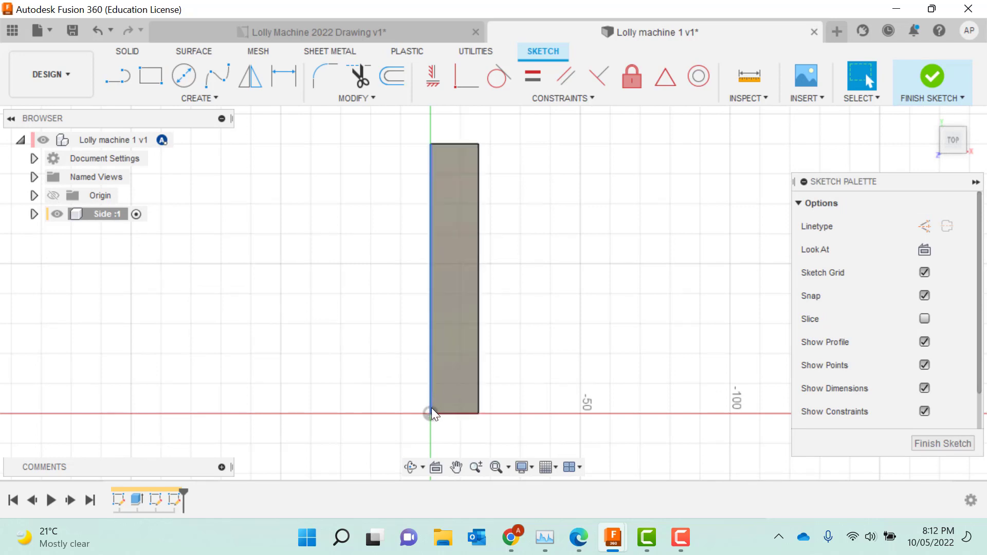
Draw a small rectangle on the panel's left edge, dimensioned 6 mm wide and 3 mm high.
left_click(149, 77)
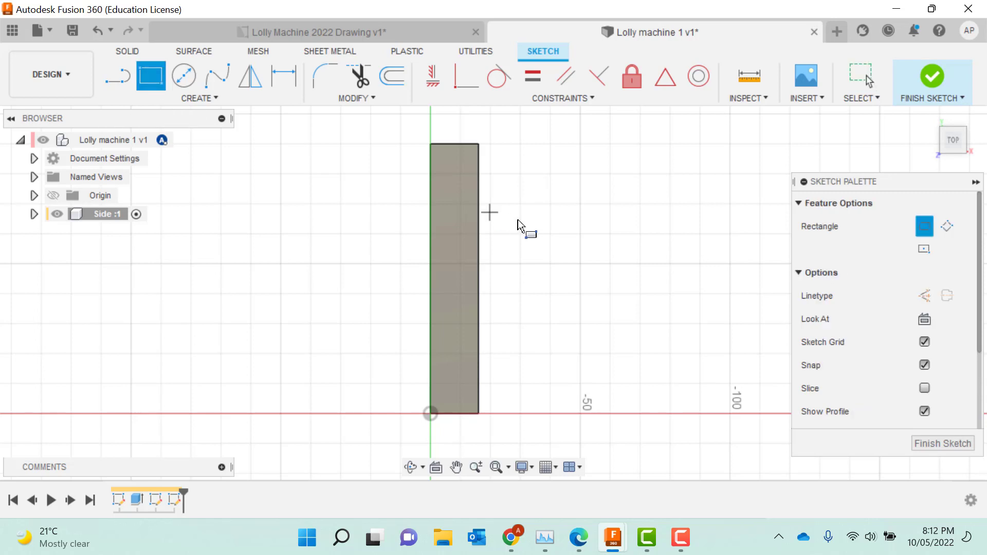
left_click(429, 174)
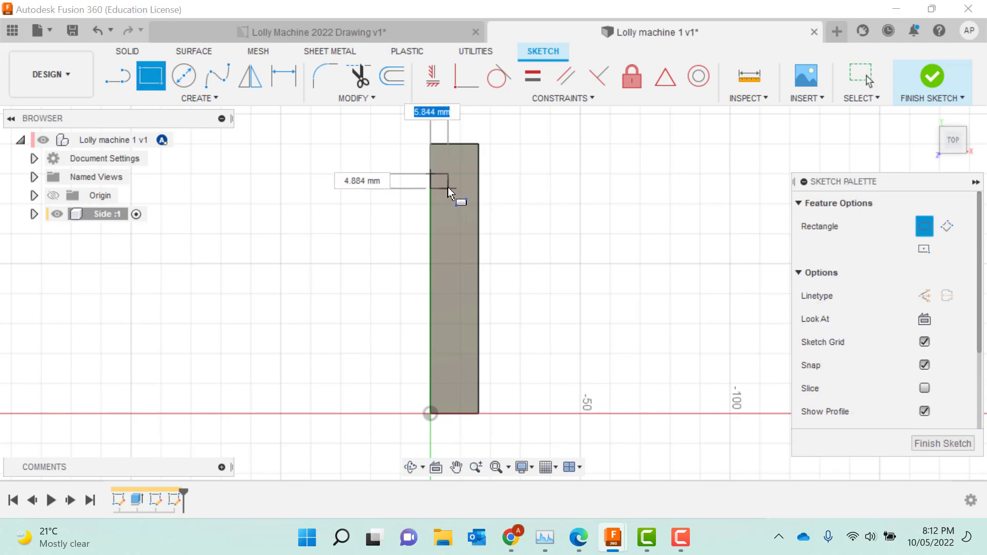
left_click(449, 189)
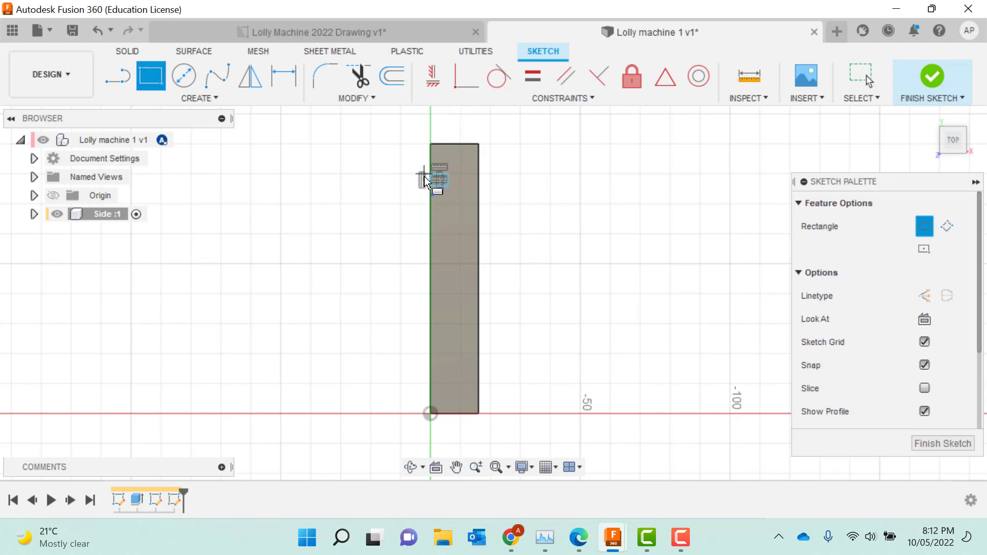
scroll(422, 172, "up", 5)
key("d")
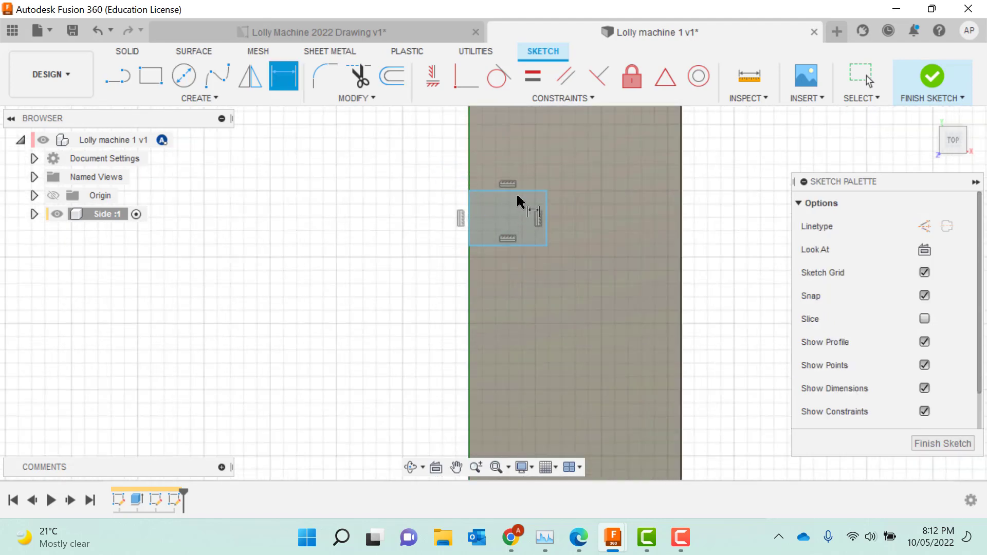
left_click(515, 191)
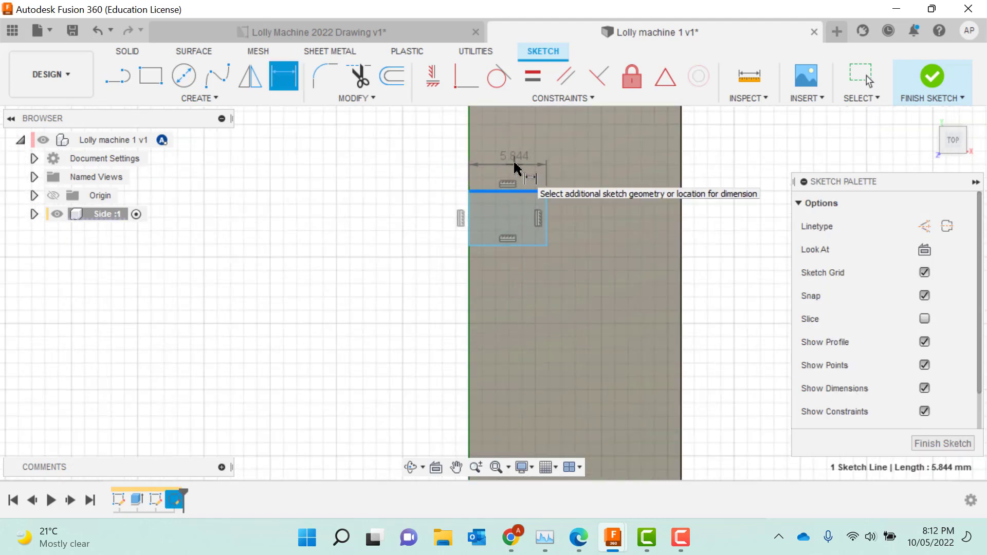
left_click(516, 165)
type("6")
key("Return")
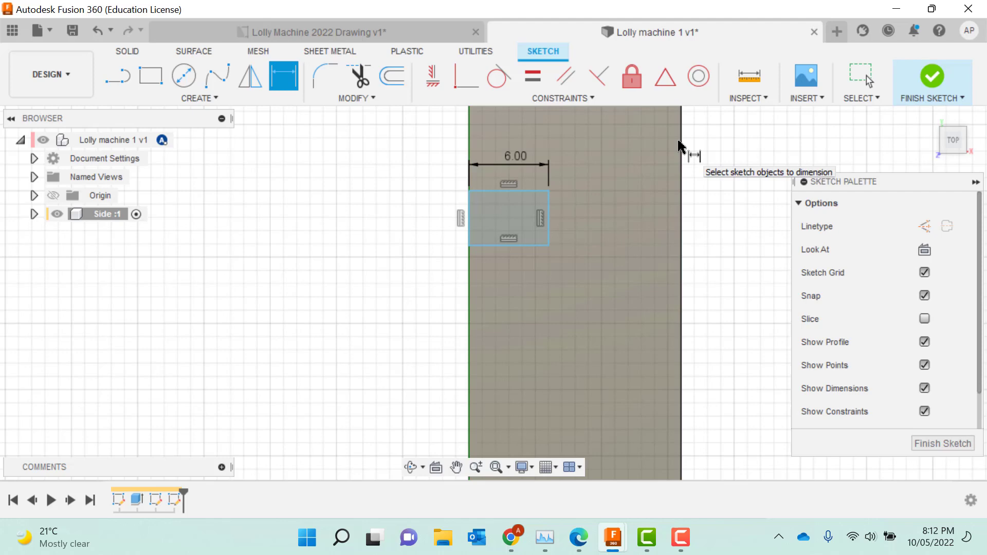
left_click(548, 222)
left_click(566, 220)
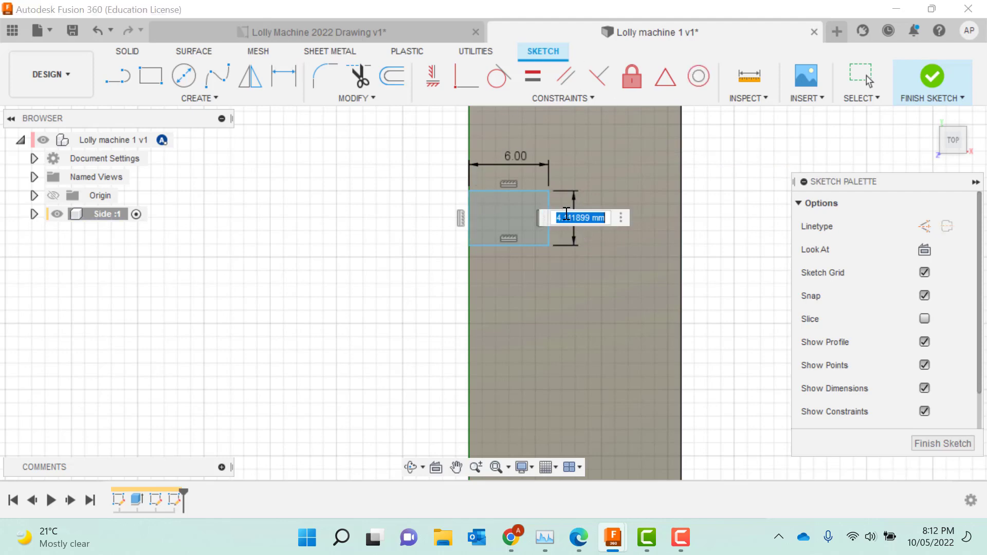
type("3")
key("Return")
Position the small rectangle 19 mm below the panel's top-left corner.
scroll(591, 234, "down", 2)
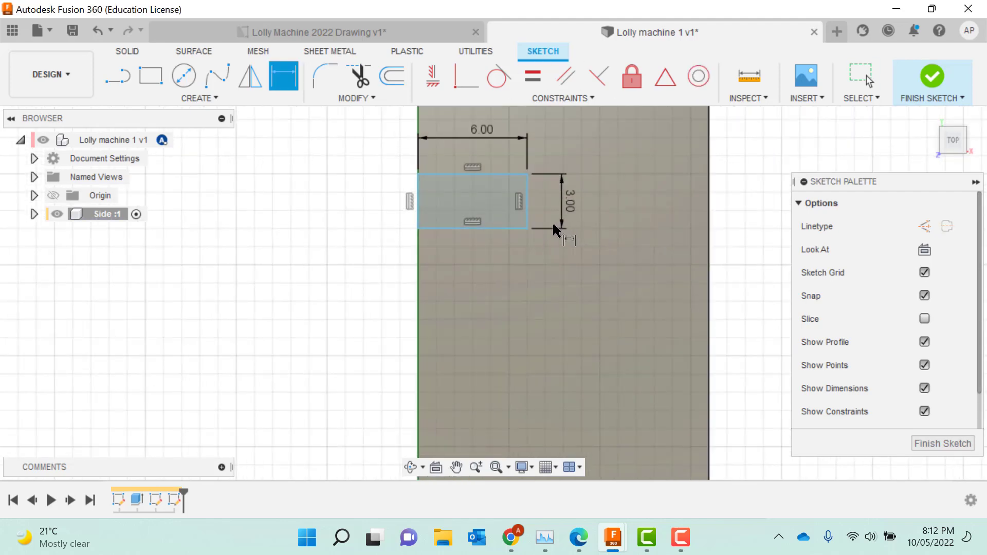
scroll(540, 218, "down", 3)
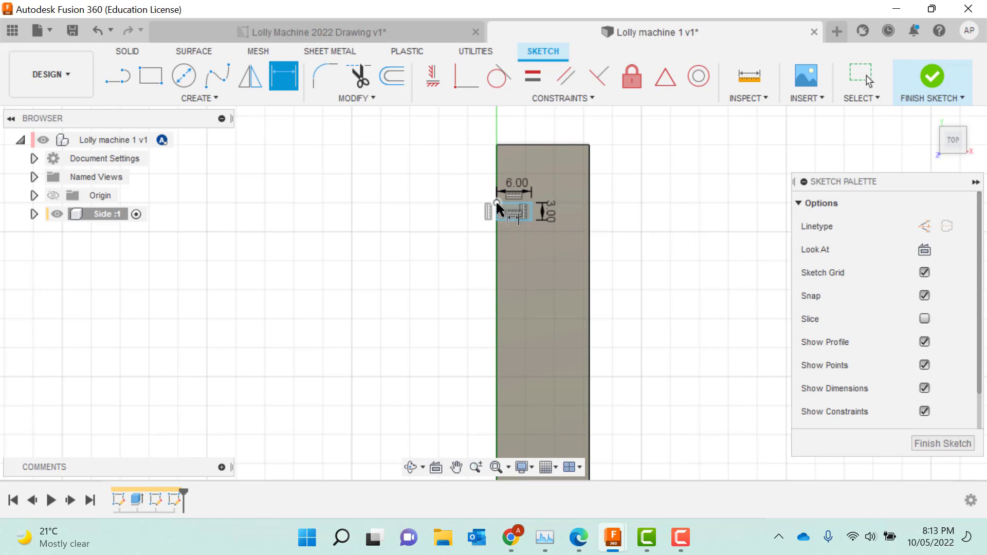
left_click(496, 148)
left_click(497, 203)
left_click(342, 164)
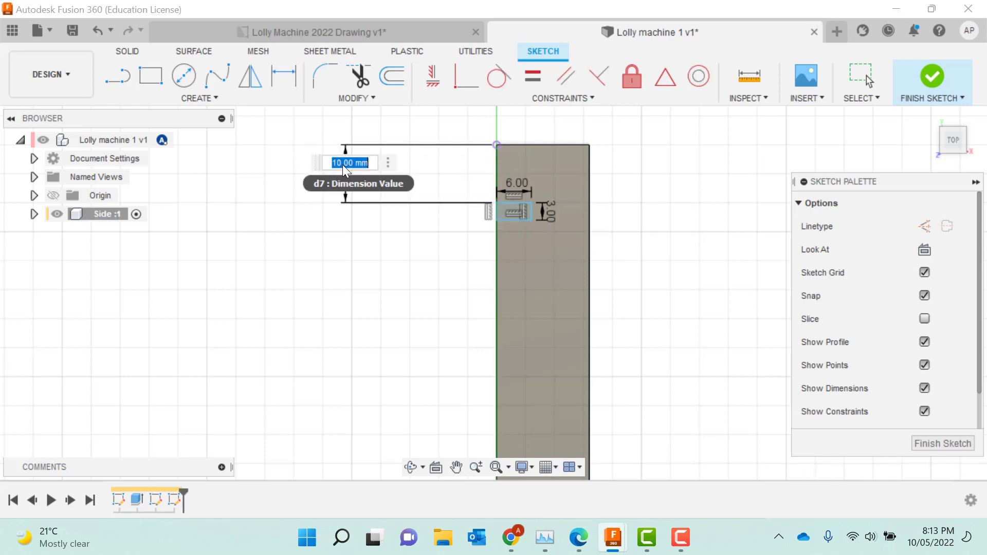
type("19")
key("Return")
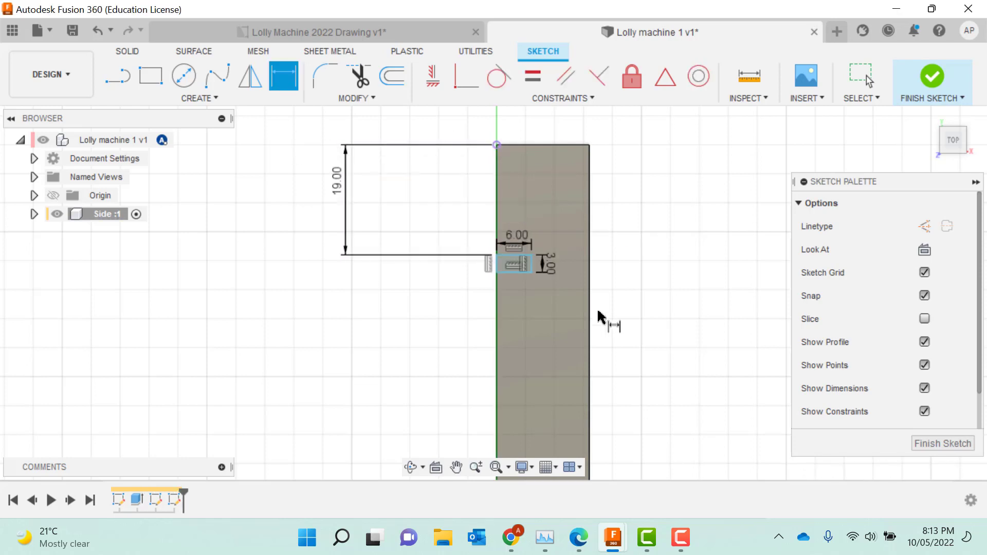
scroll(524, 280, "up", 2)
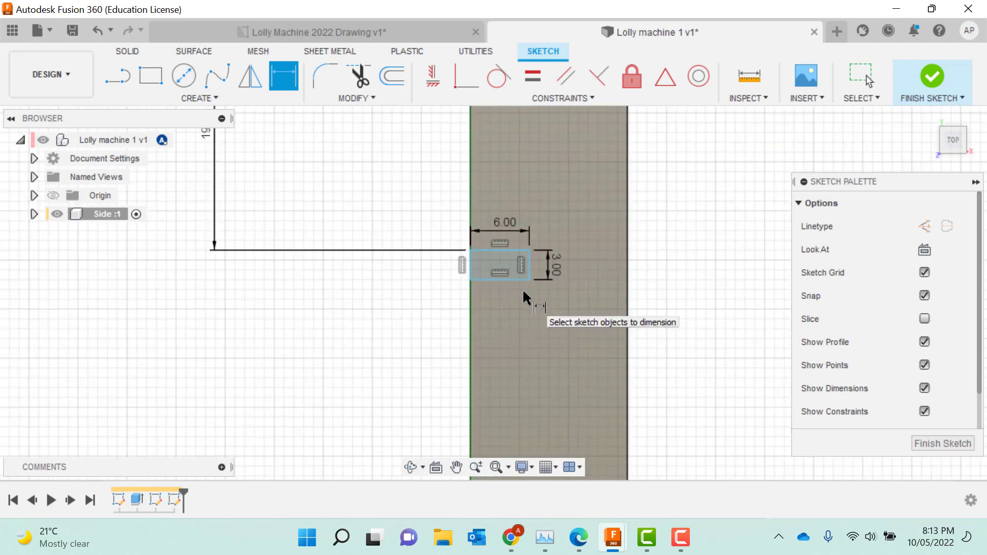
scroll(525, 297, "up", 4)
scroll(524, 296, "down", 6)
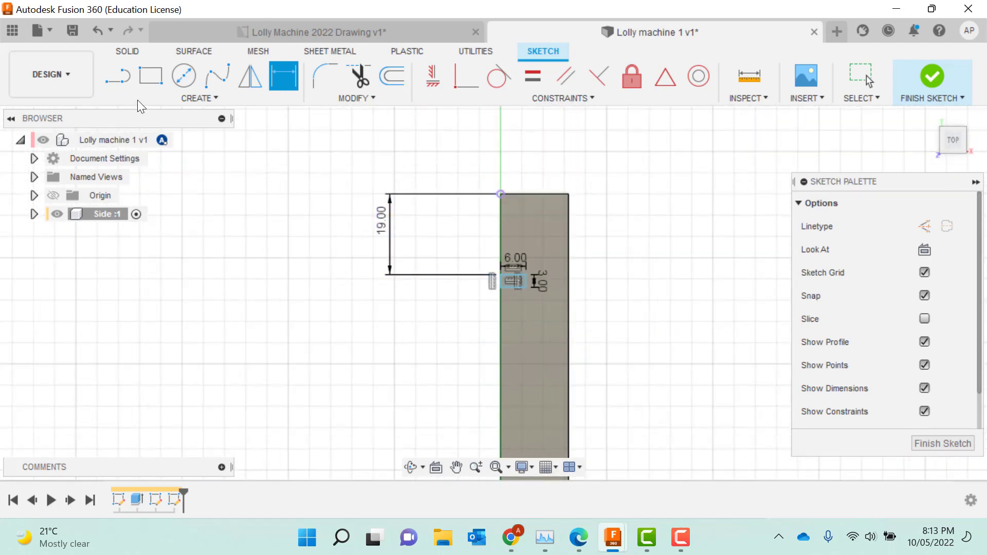
Try a second rectangle on the right edge, then undo it, keeping only the 6 × 3 mm notch.
left_click(151, 76)
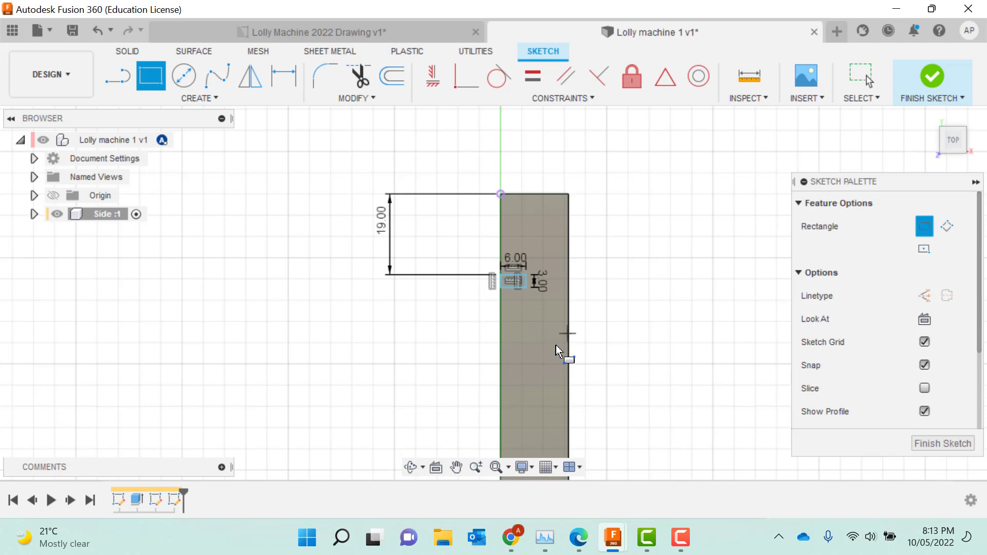
left_click(567, 334)
left_click(538, 354)
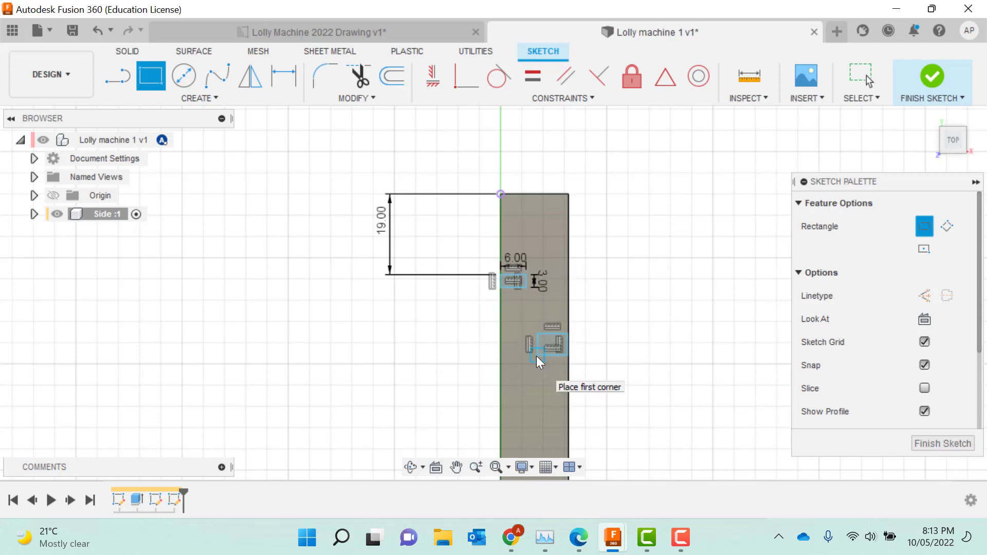
key("d")
left_click(551, 334)
left_click(556, 322)
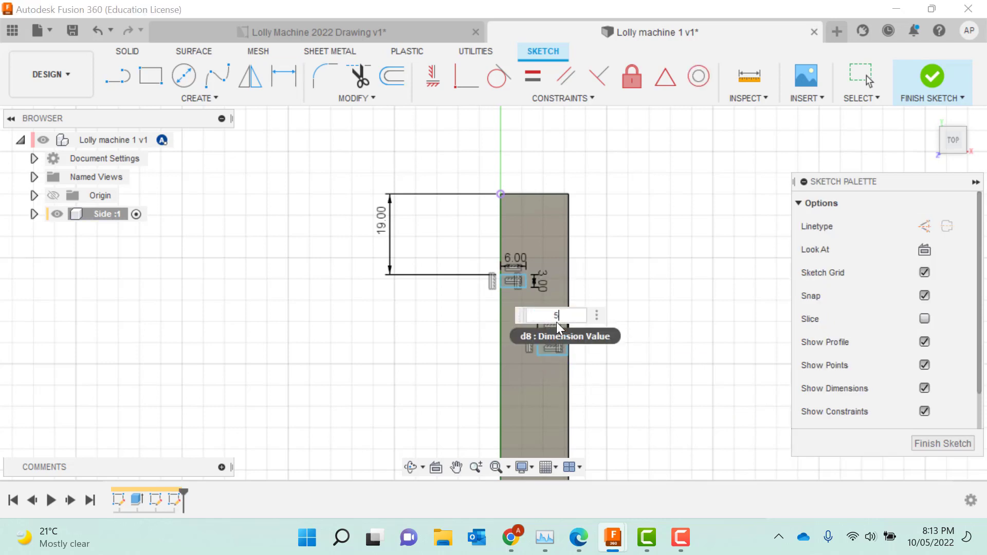
key("Return")
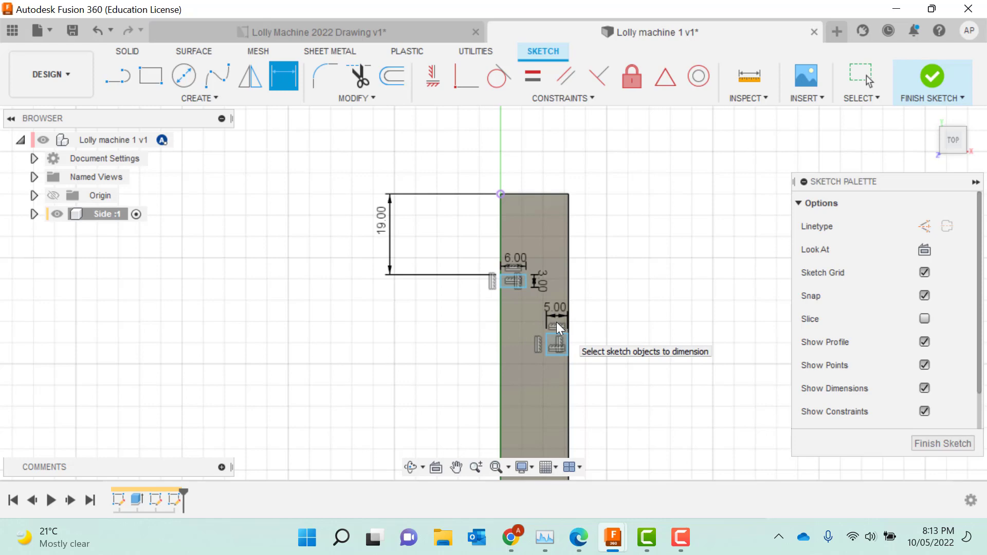
key("Escape")
key("ctrl+z")
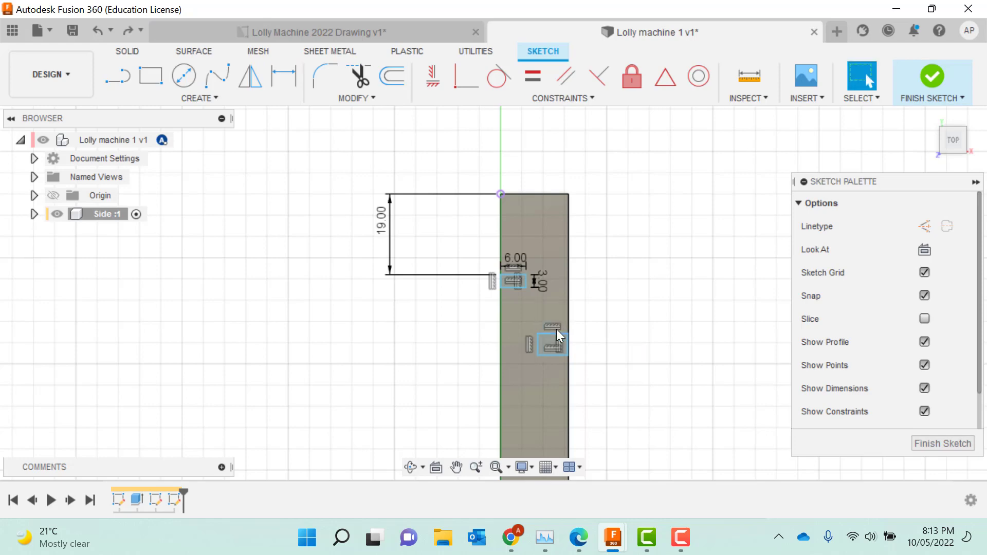
key("ctrl+z")
scroll(553, 302, "up", 2)
scroll(552, 302, "down", 2)
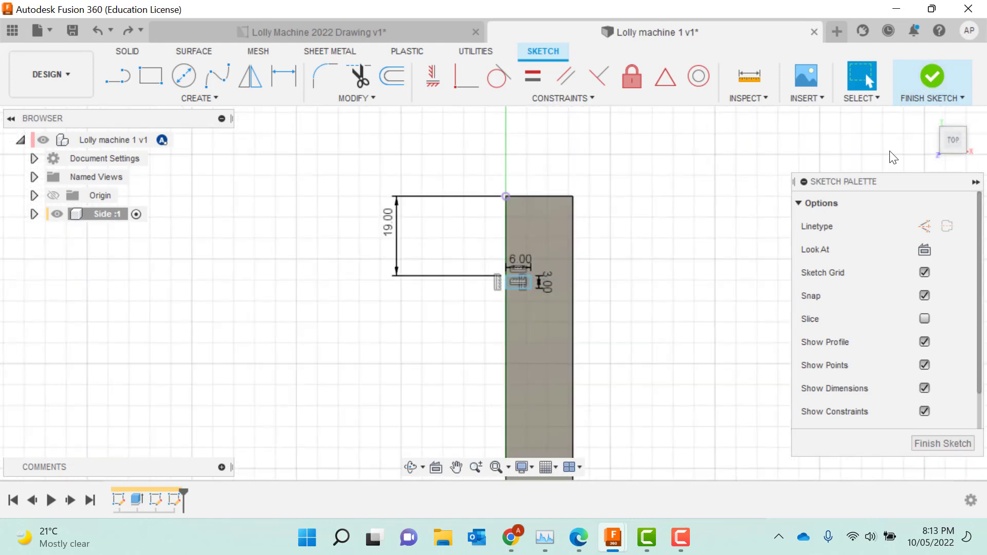
Finish the notch sketch and return to the 3D home view of the panel.
left_click(929, 75)
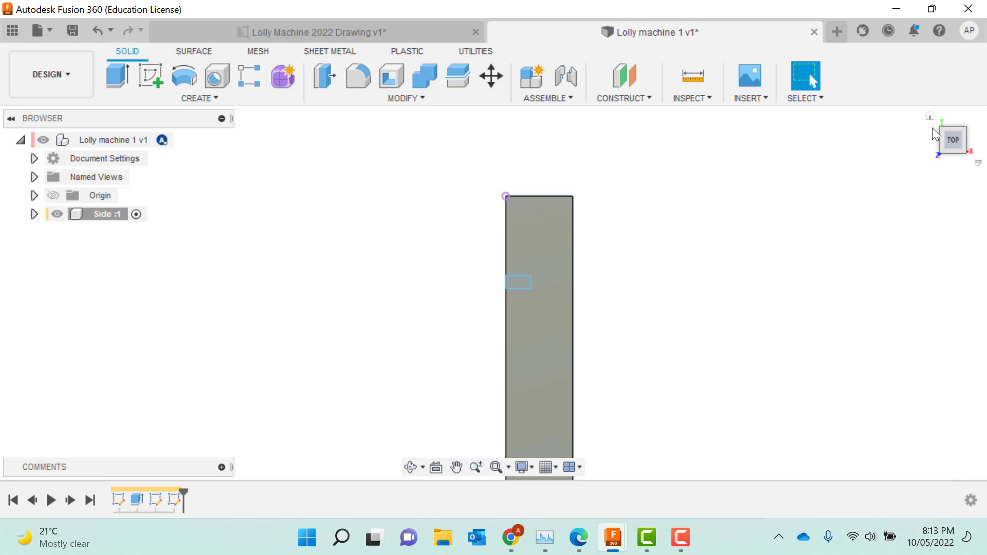
left_click(929, 115)
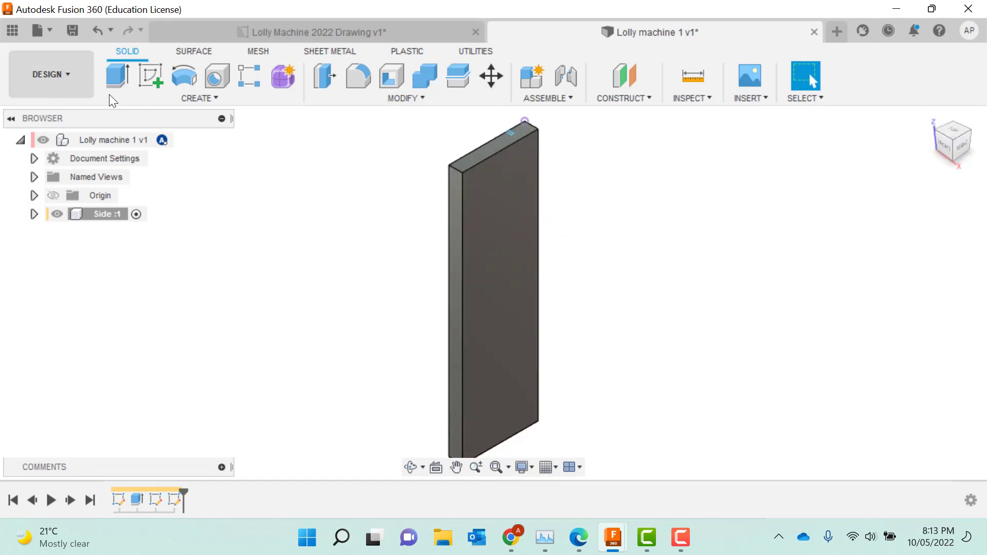
key("e")
scroll(511, 134, "up", 6)
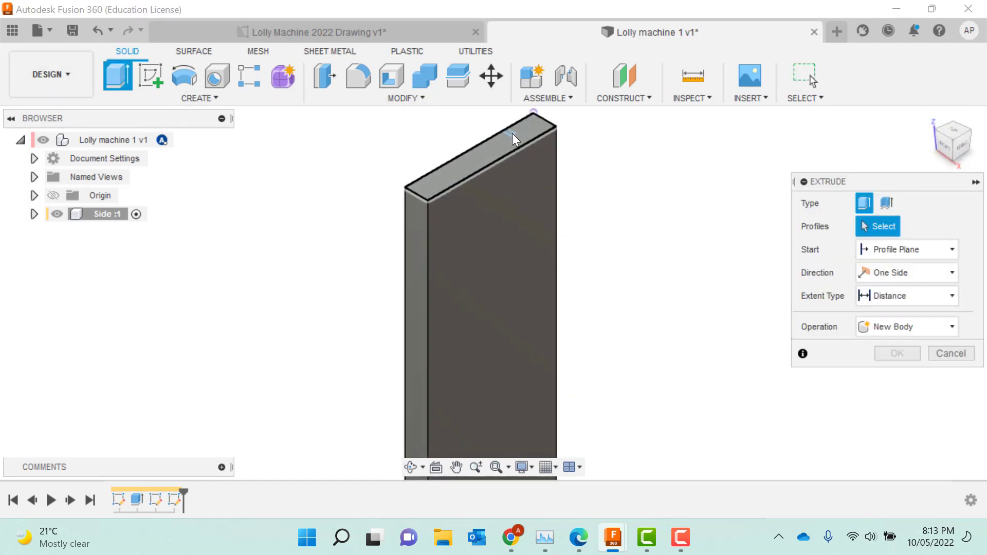
left_click(500, 134)
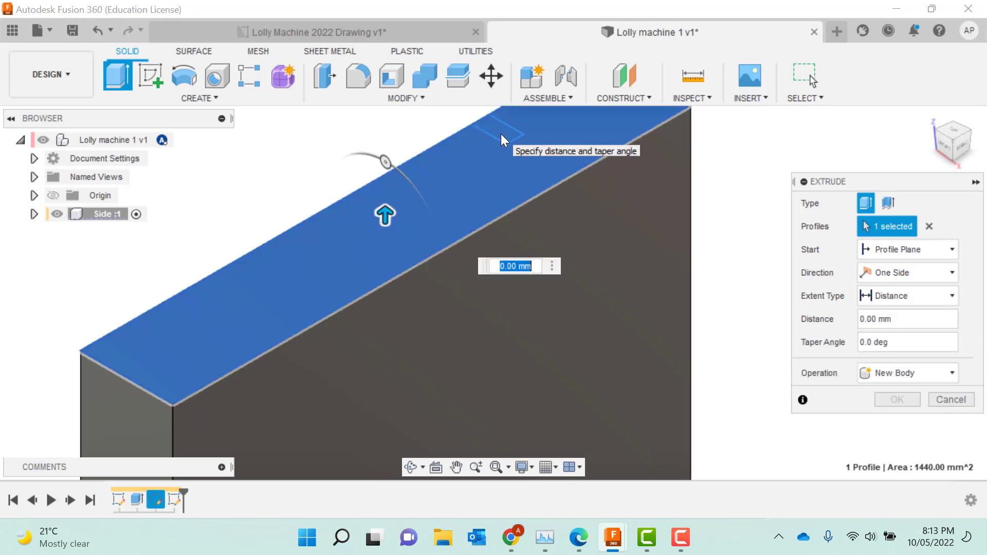
key("Escape")
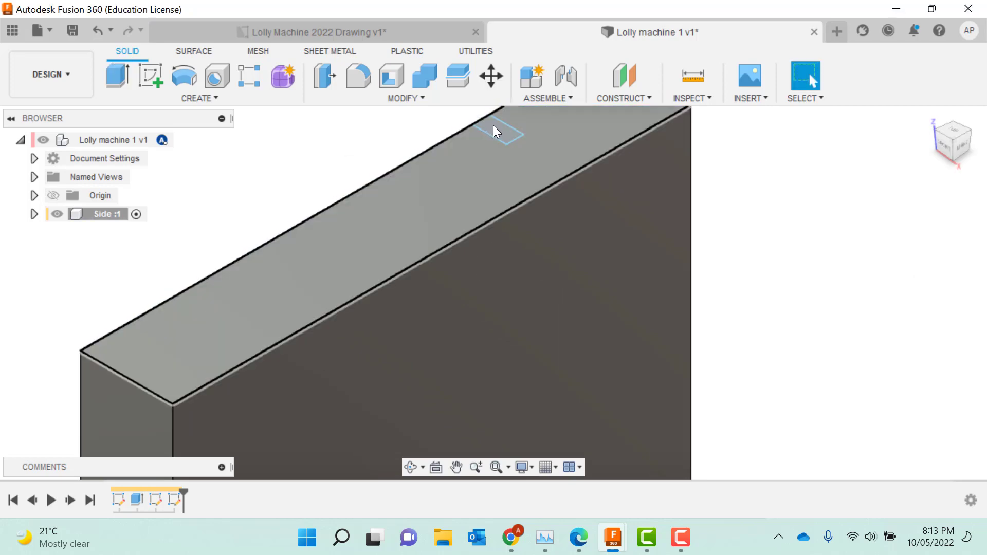
left_click(492, 125)
left_click(492, 126)
Extrude-cut the 6 × 3 mm notch profile -300 mm along the panel.
left_click(119, 76)
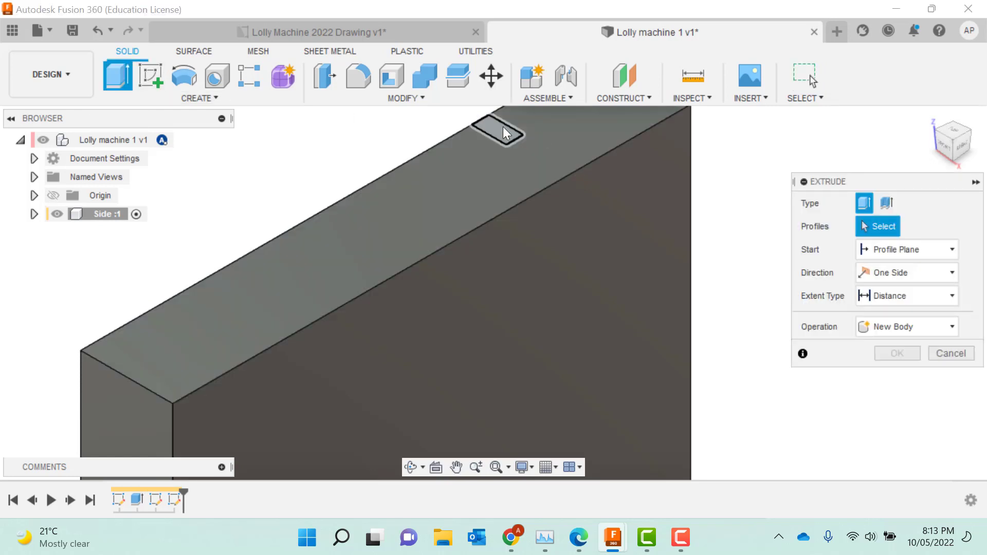
left_click(492, 136)
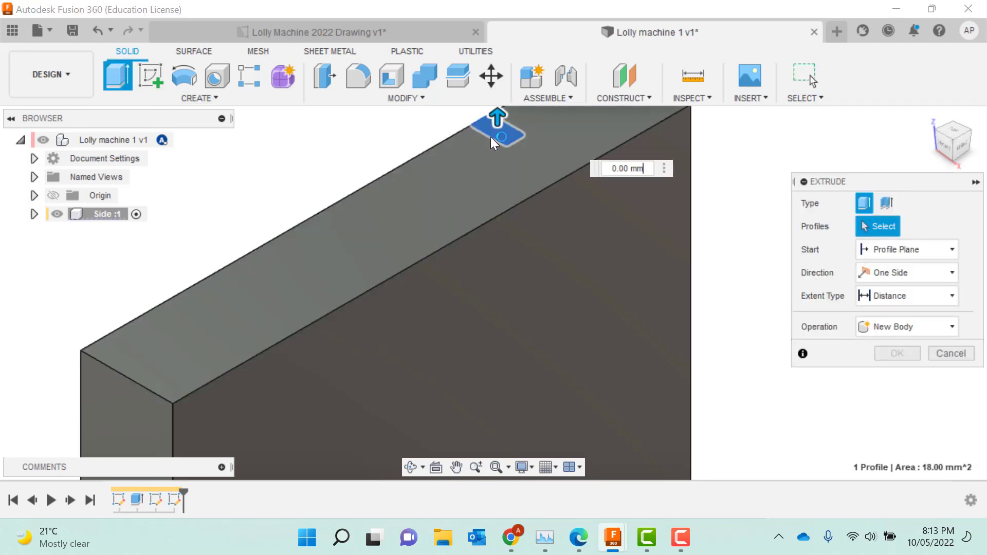
type("-300")
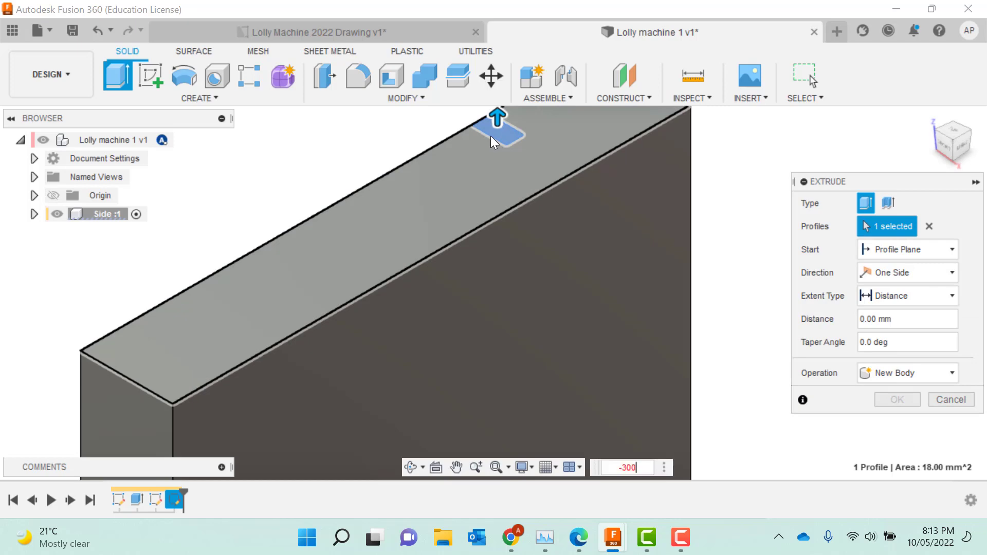
key("Return")
scroll(427, 159, "up", 3)
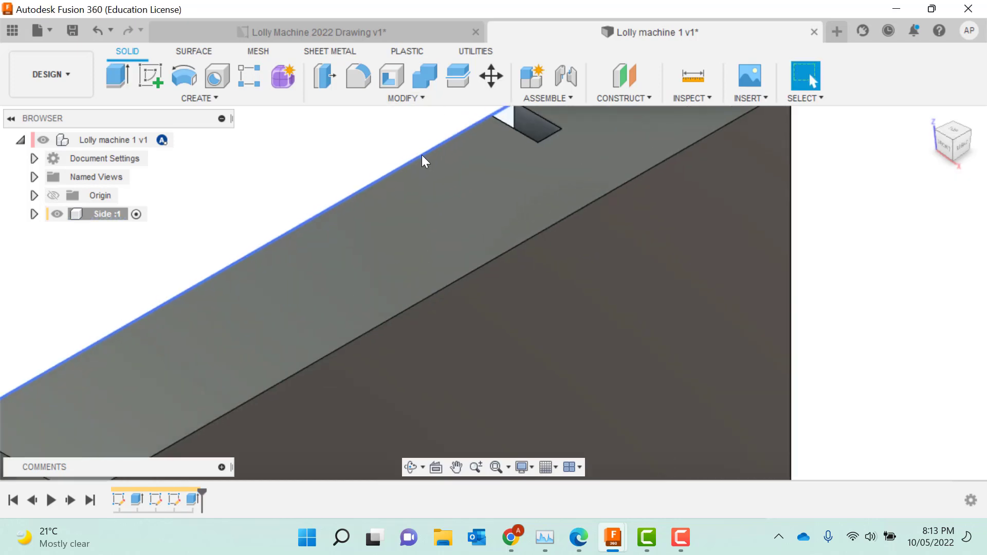
scroll(539, 180, "down", 6)
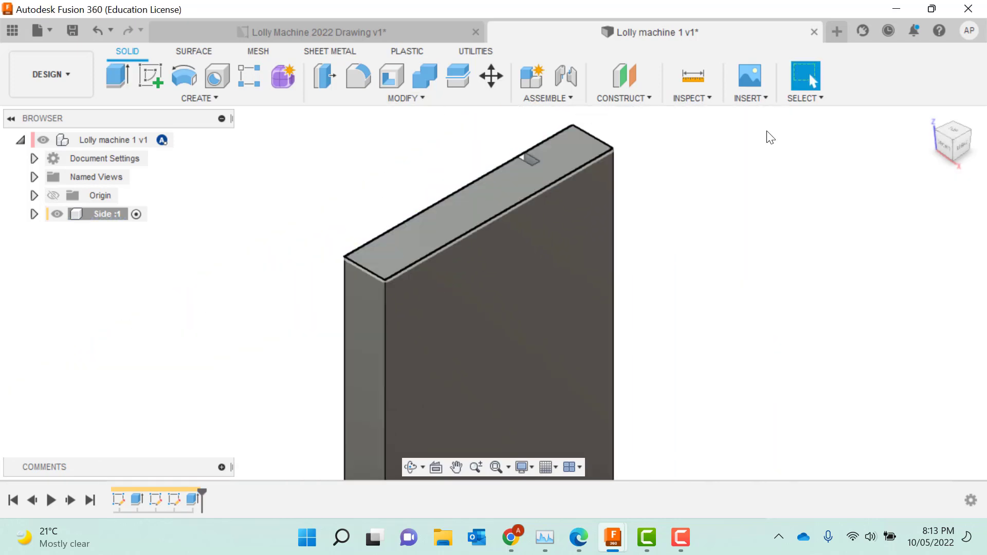
Start a sketch on the panel's top face and draw a small rectangle at the edge.
left_click(933, 156)
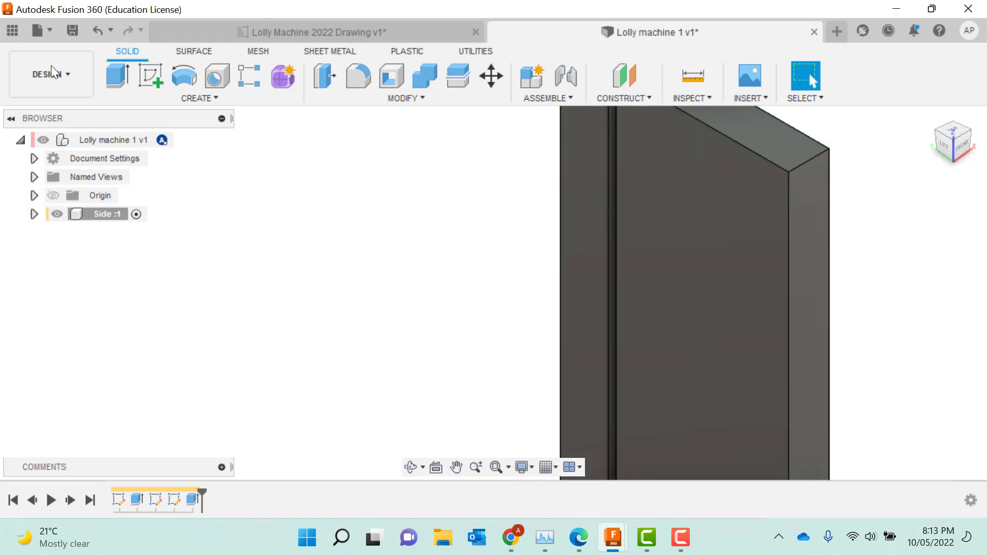
left_click(163, 82)
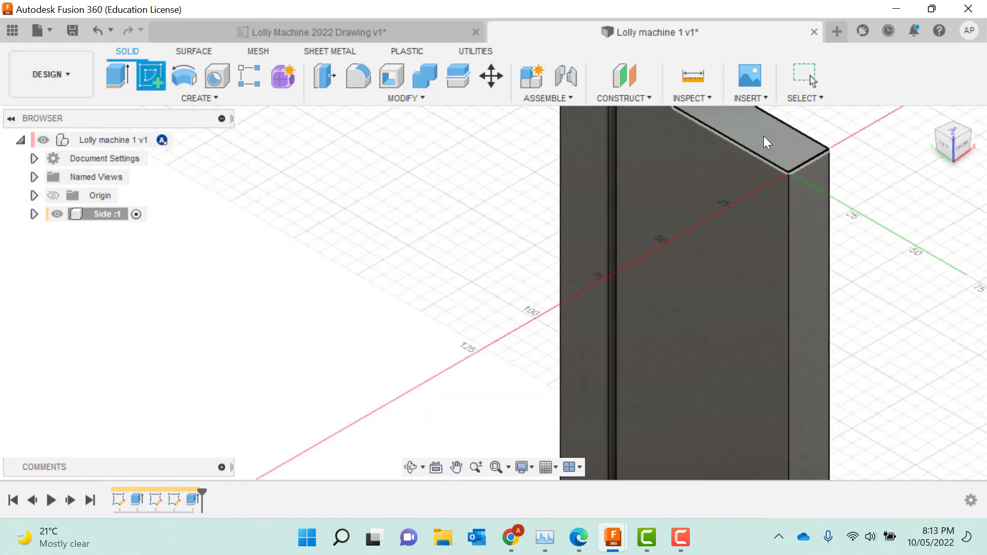
left_click(763, 136)
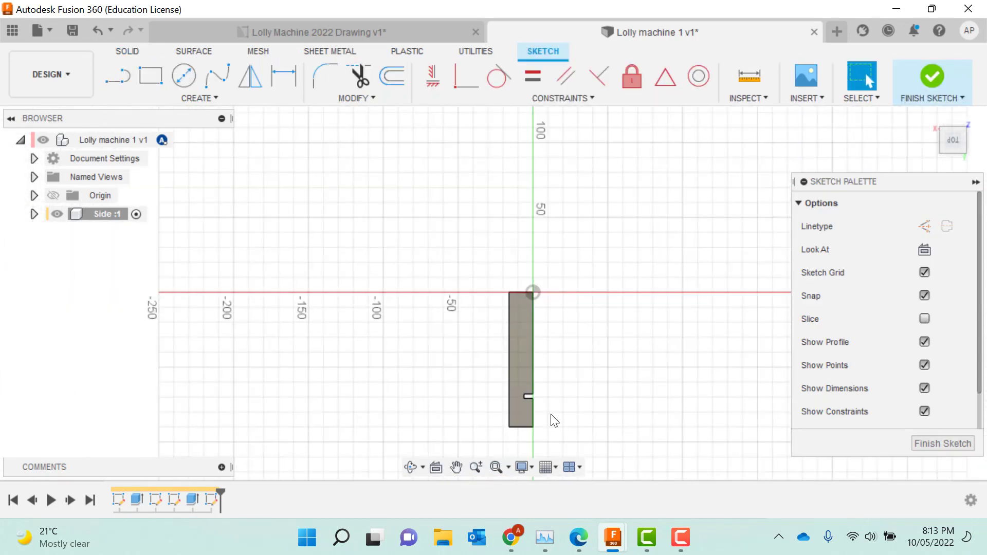
scroll(514, 373, "up", 4)
left_click(150, 76)
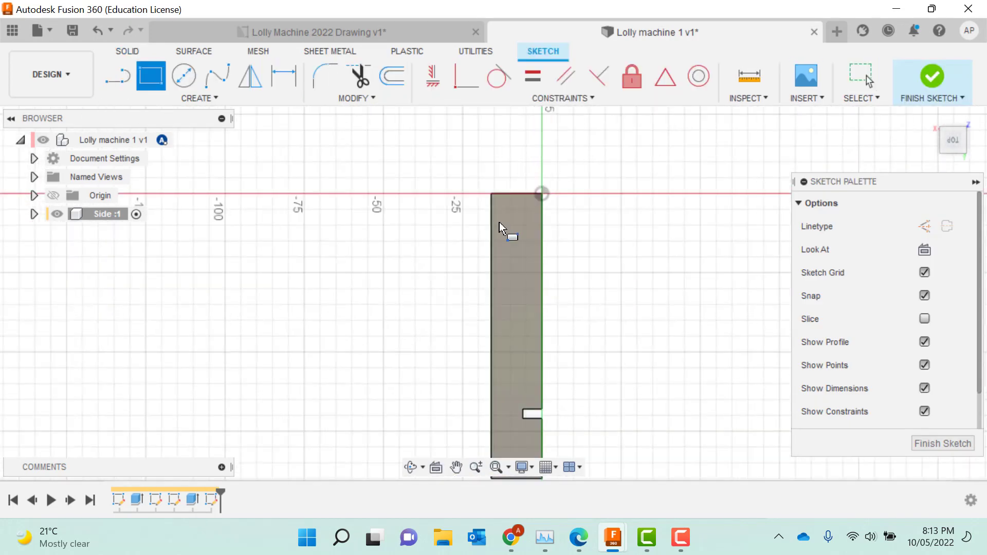
left_click(544, 241)
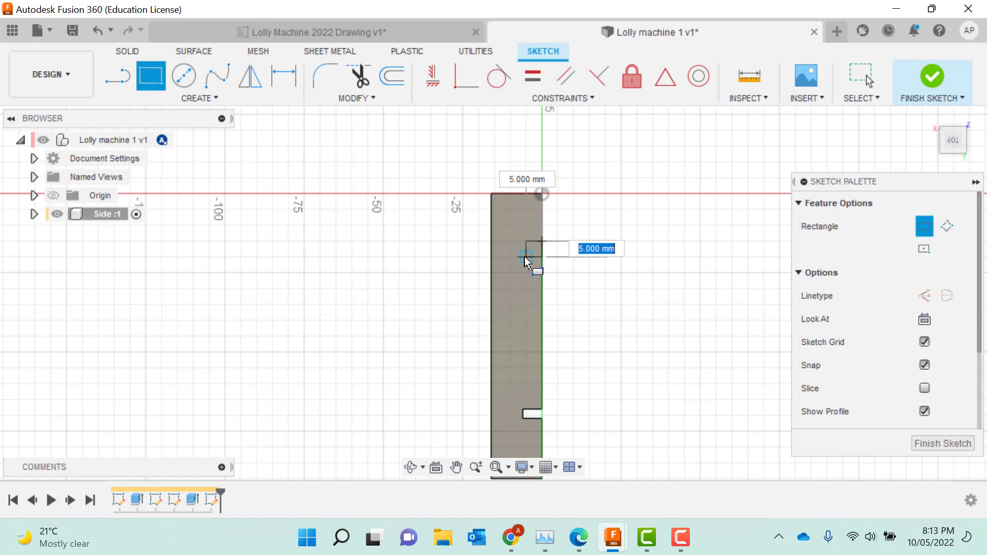
left_click(525, 258)
Dimension the rectangle 6 mm wide and 19 mm from the origin, then finish the sketch.
key("d")
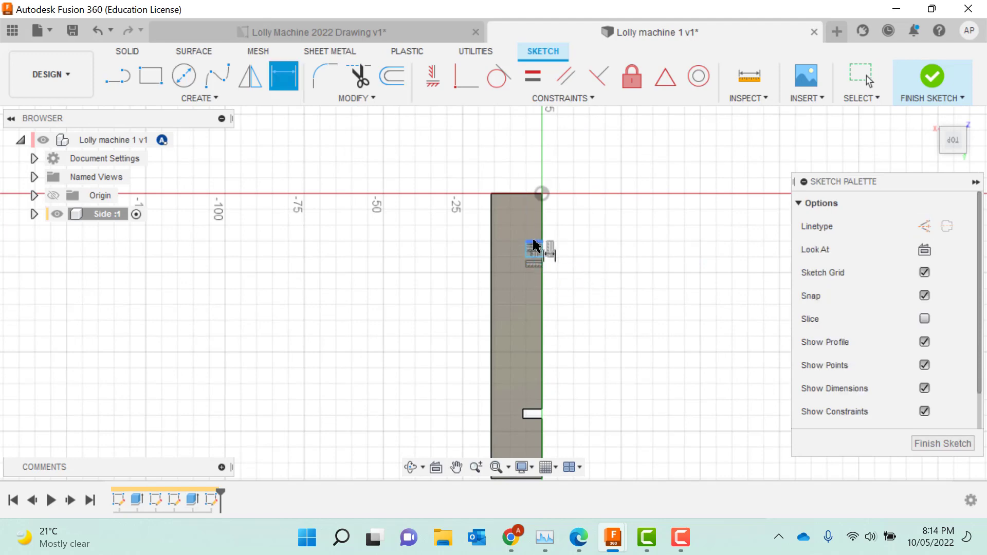
left_click(533, 246)
left_click(530, 228)
type("6")
key("Return")
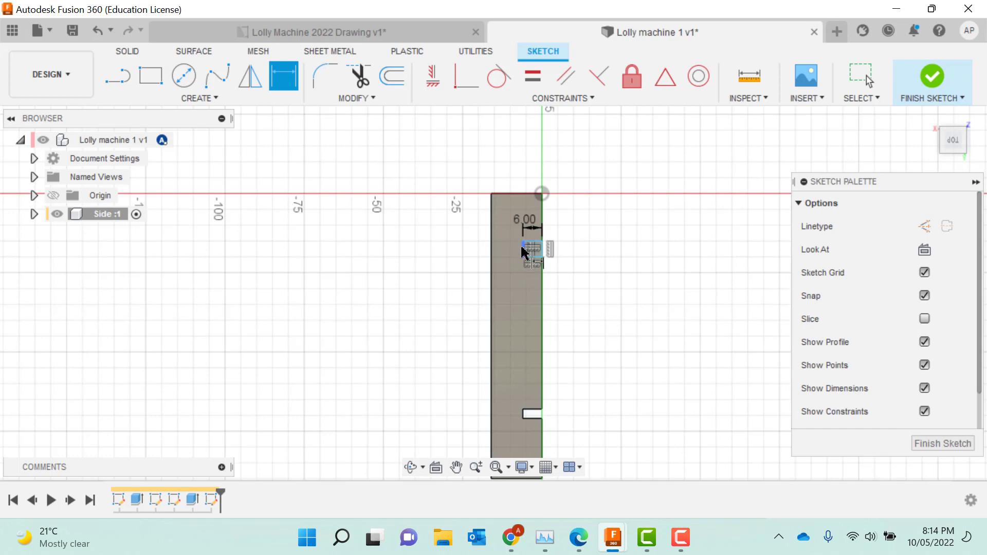
left_click(523, 250)
left_click(542, 241)
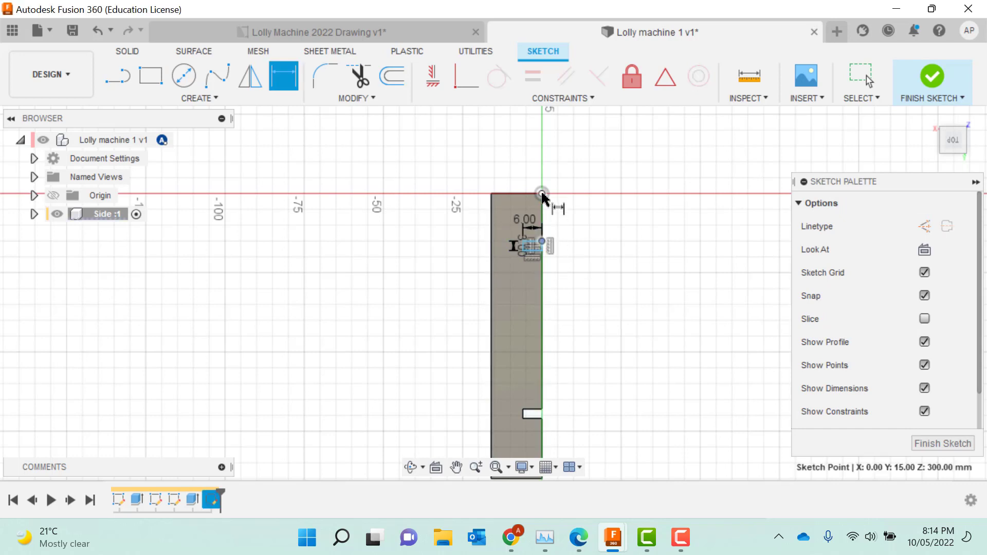
left_click(542, 194)
left_click(619, 203)
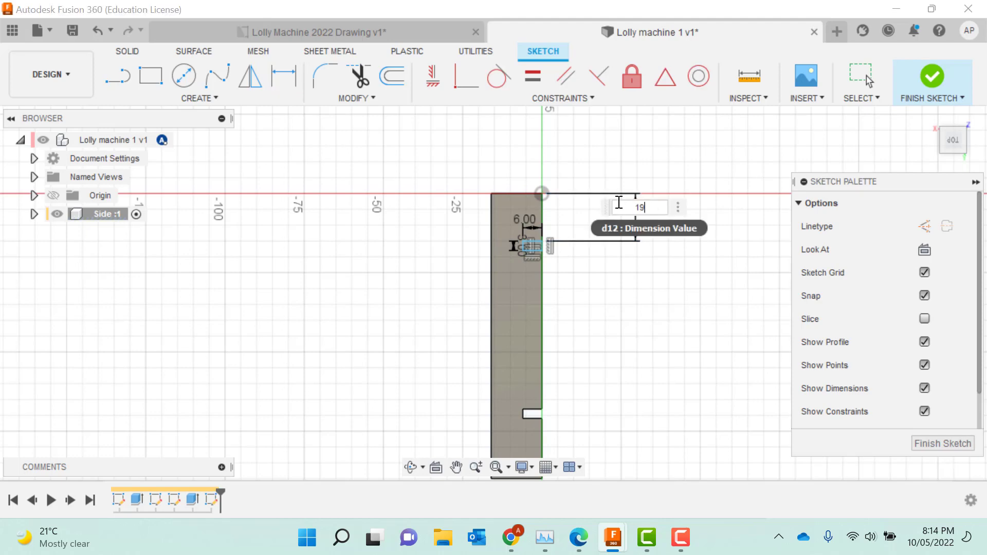
type("19")
key("Return")
left_click(932, 77)
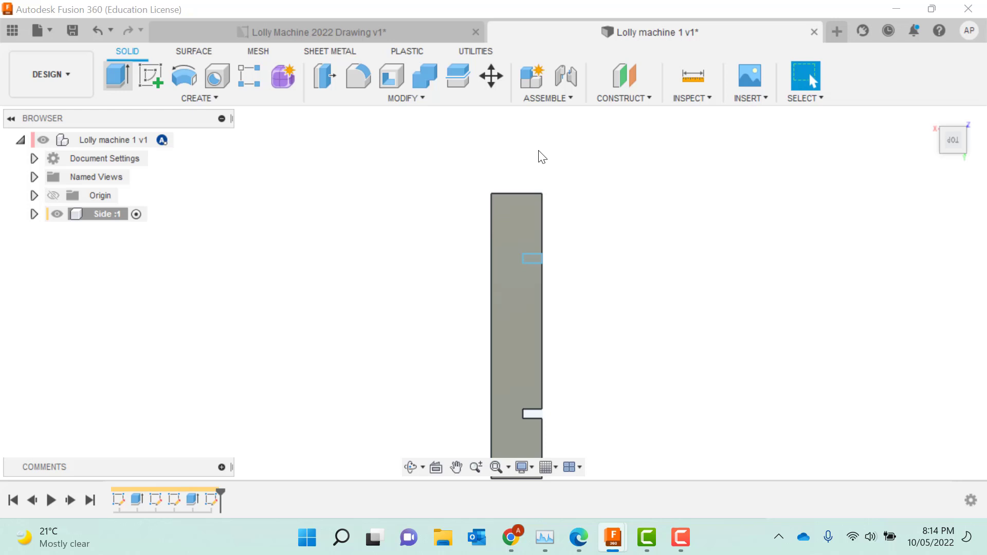
Extrude-cut the second groove profile -300 mm, then rotate the view to check both grooves.
key("e")
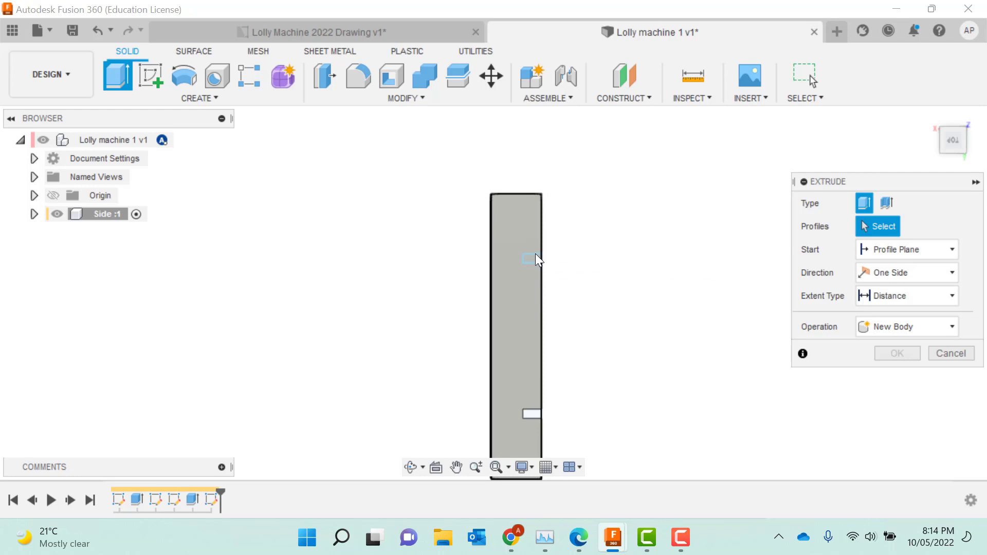
left_click(535, 254)
left_click(535, 257)
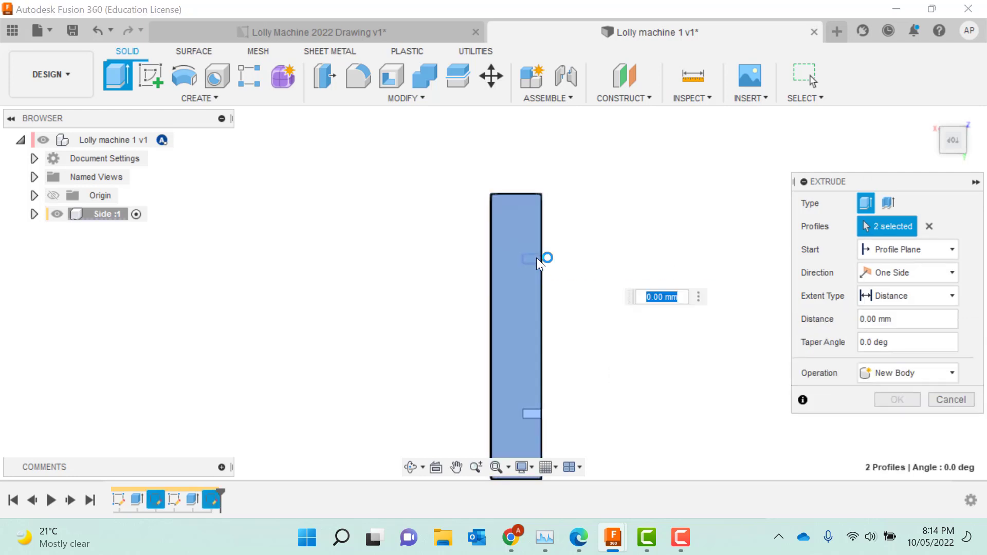
key("Escape")
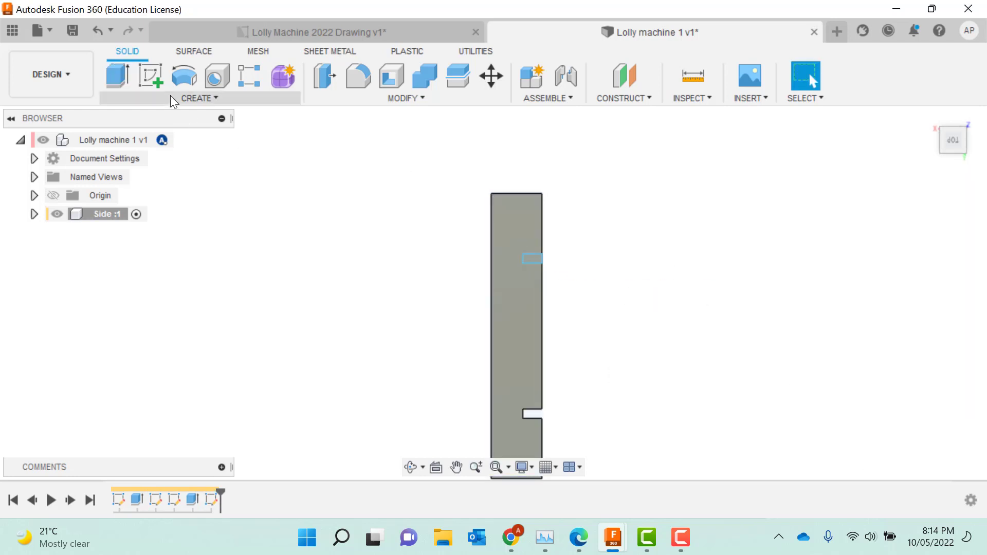
left_click(117, 76)
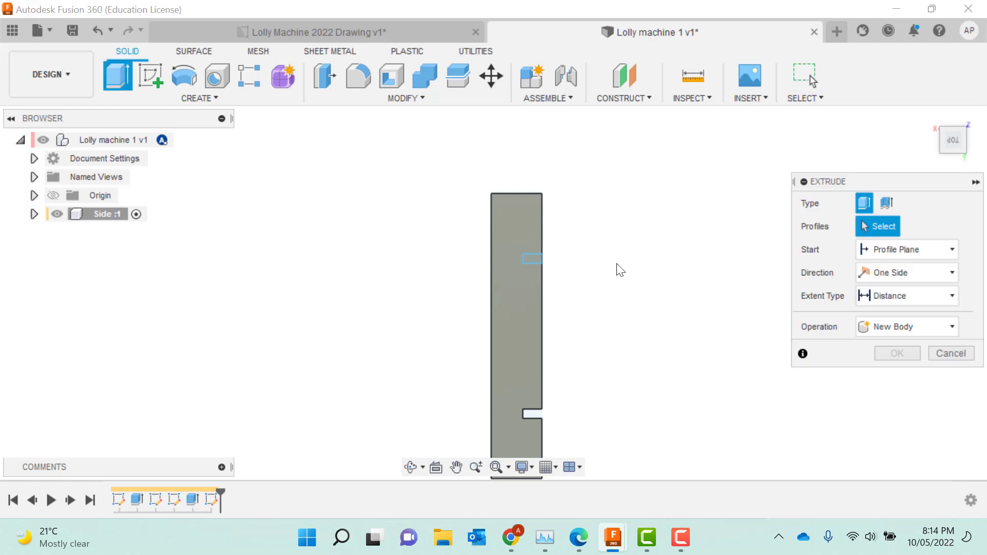
left_click(533, 262)
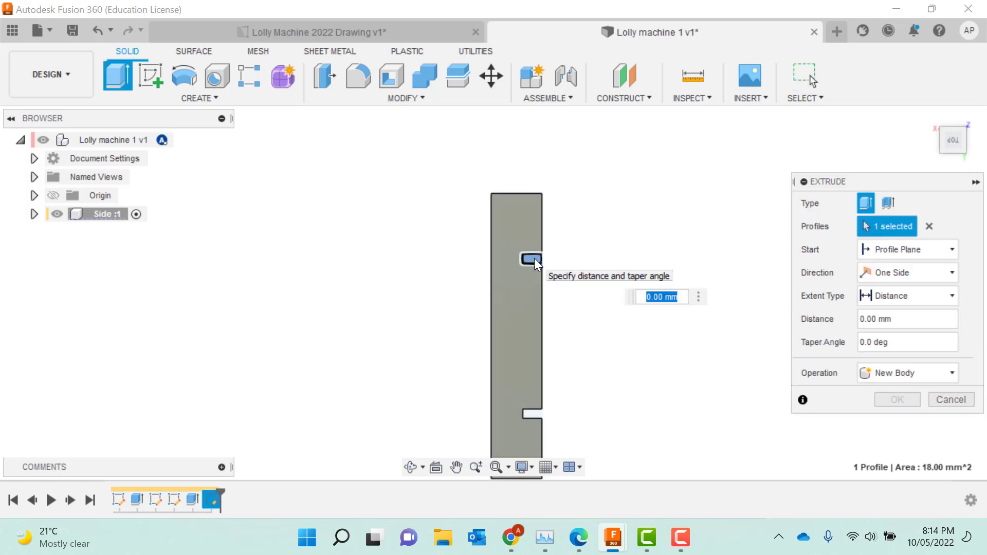
type("-300")
key("Return")
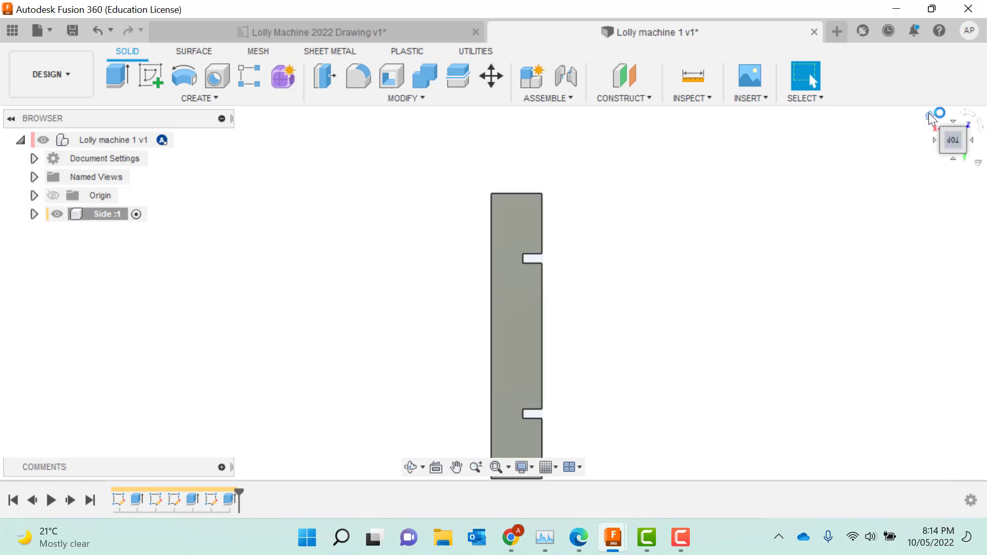
left_click(930, 116)
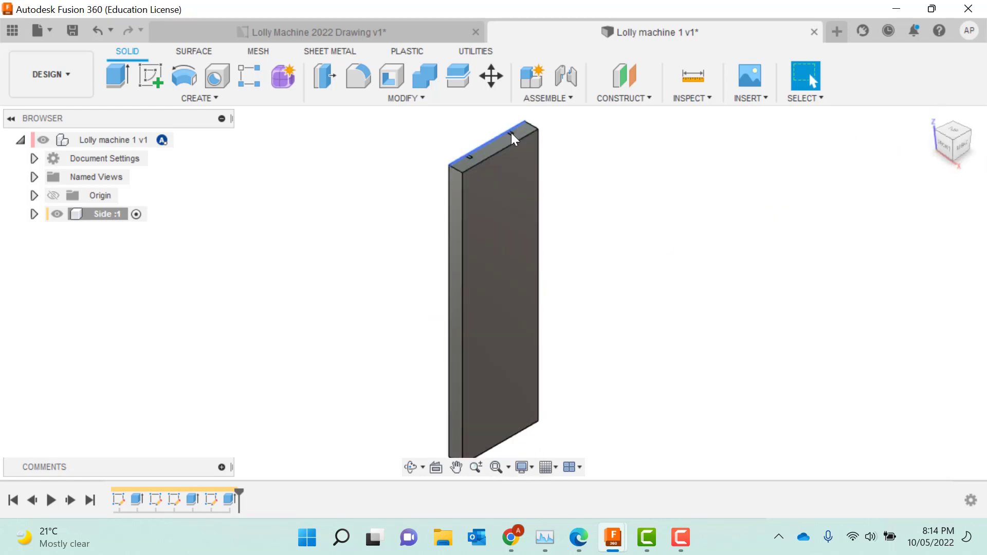
left_click(942, 136)
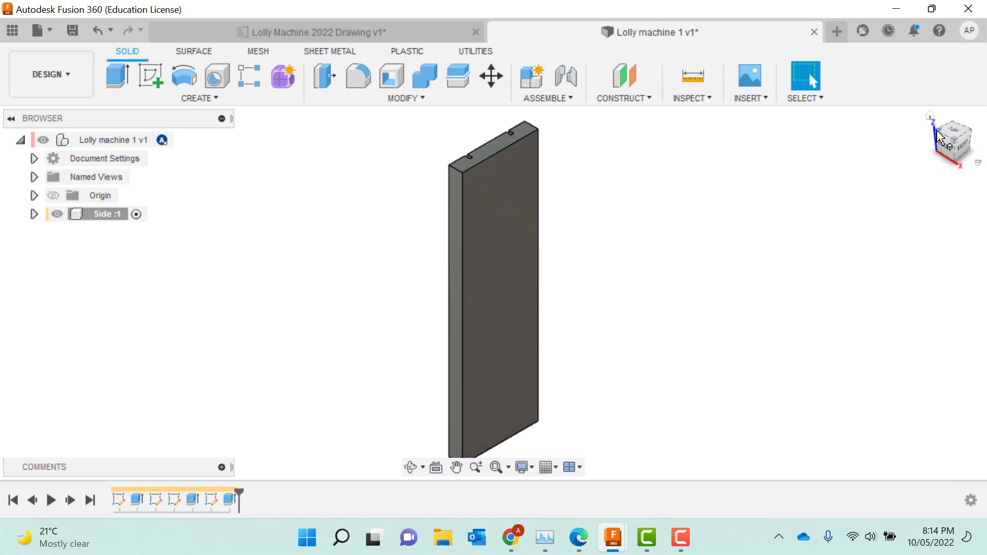
Start a sketch on the panel's front face and draw a centre-diameter circle near the top.
left_click(146, 77)
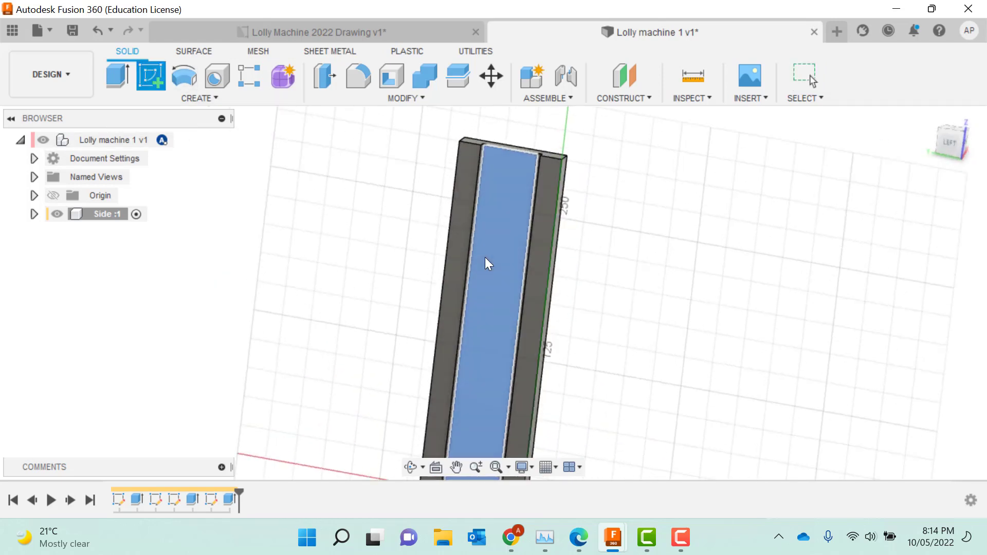
left_click(485, 257)
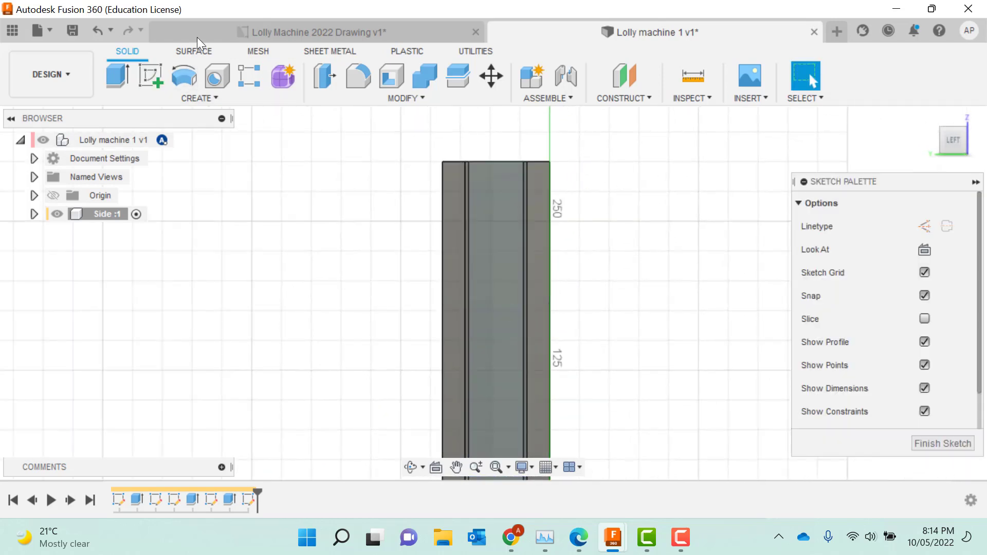
left_click(201, 98)
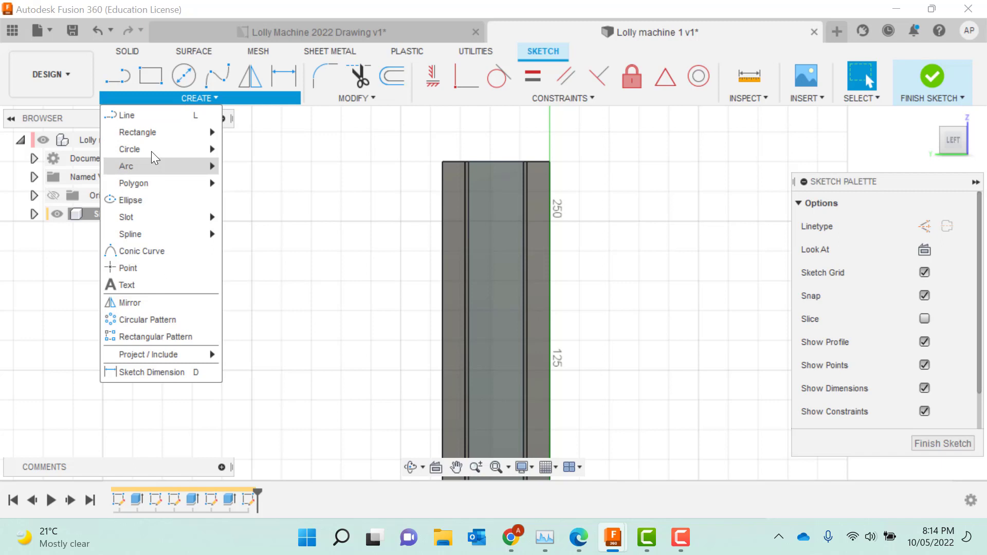
left_click(185, 78)
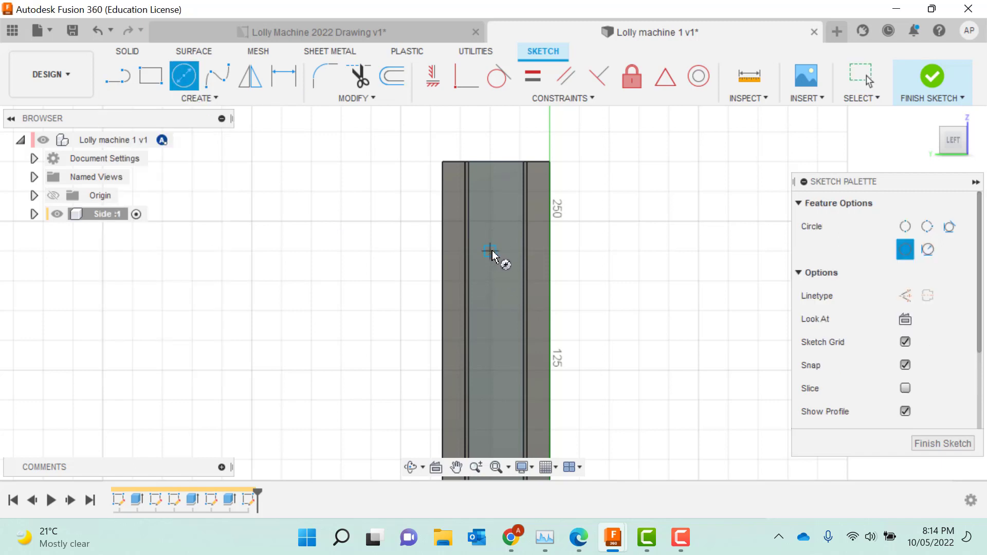
left_click(490, 250)
left_click(495, 262)
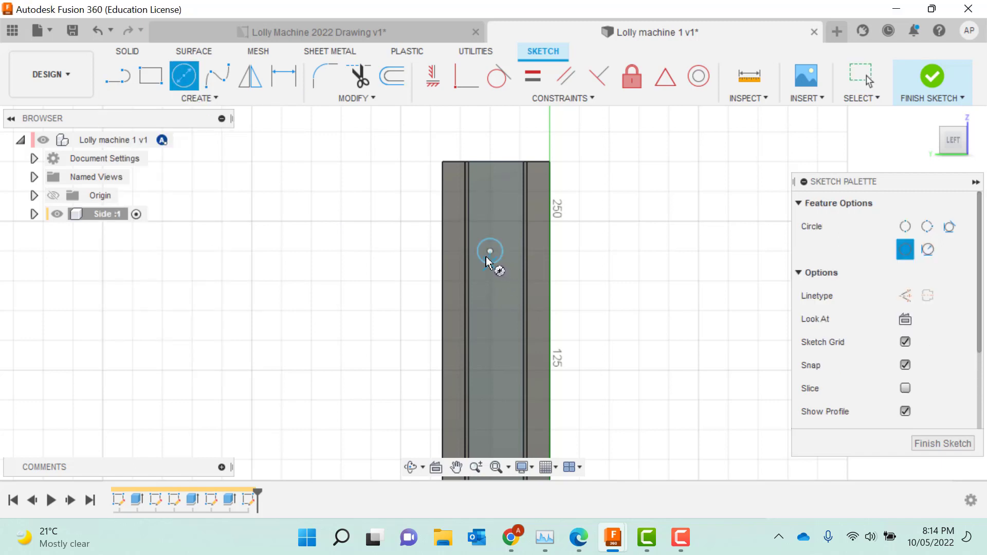
Dimension the circle to a 40 mm diameter.
key("d")
left_click(489, 239)
left_click(586, 240)
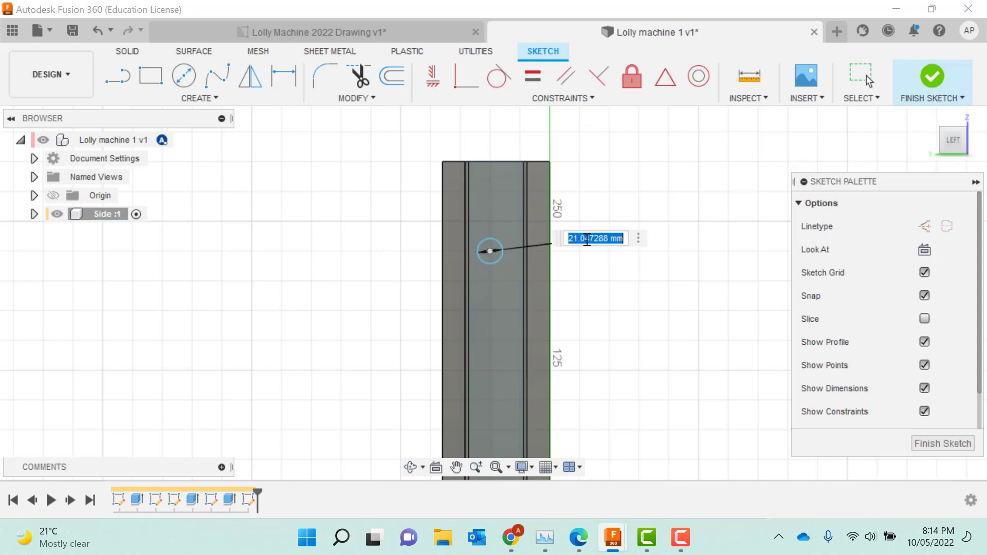
type("40")
key("Return")
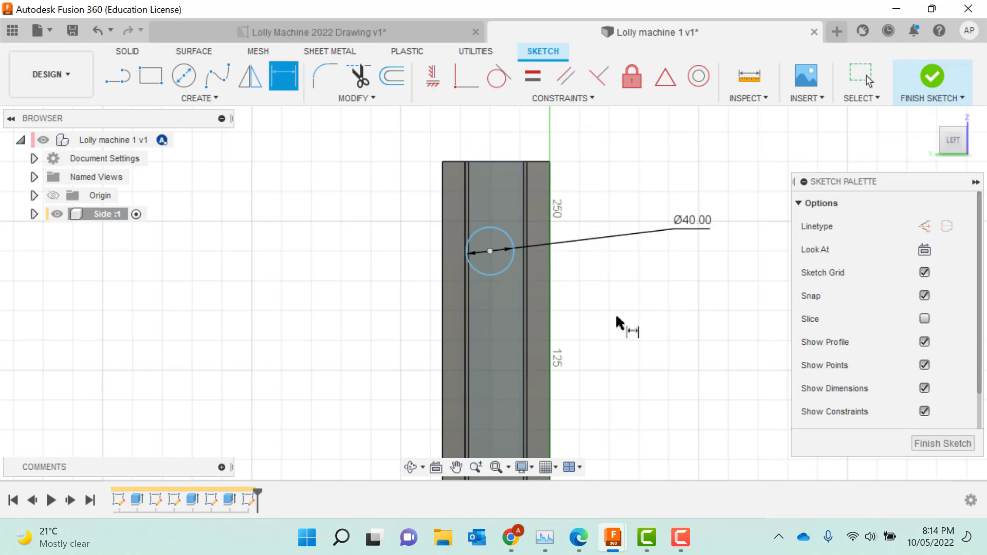
Locate the circle centre 125 mm below the top edge and 45 mm from the side edge.
left_click(489, 251)
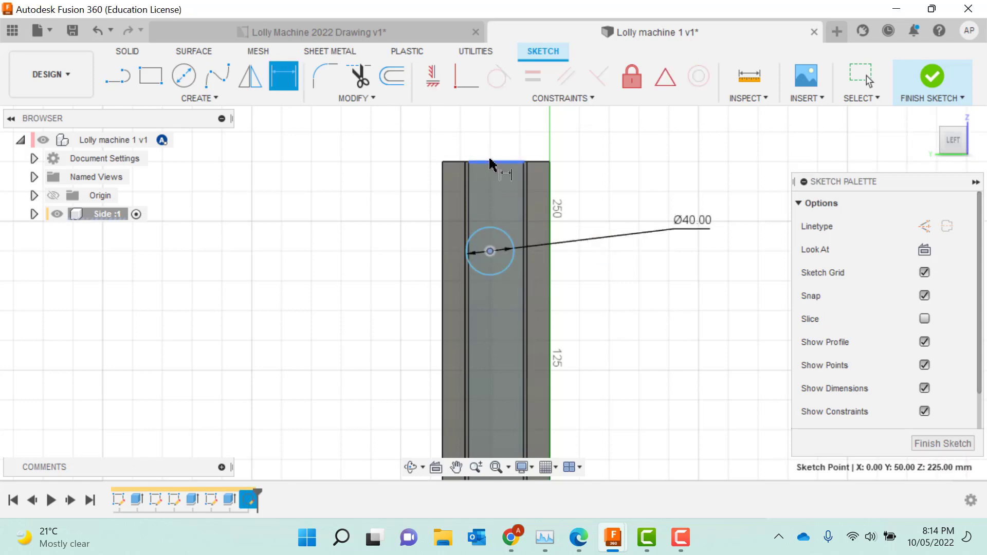
left_click(489, 163)
left_click(363, 161)
type("1")
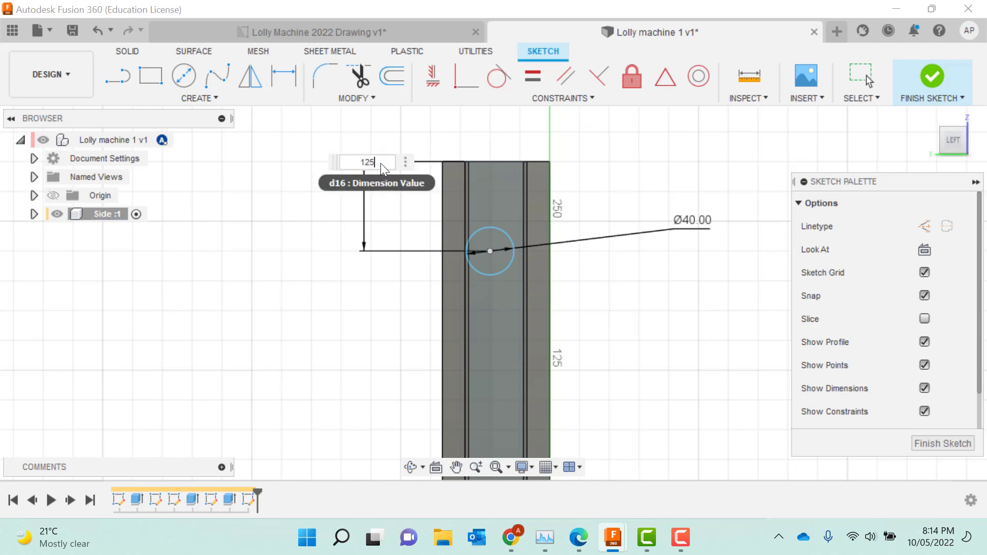
type("25")
key("Return")
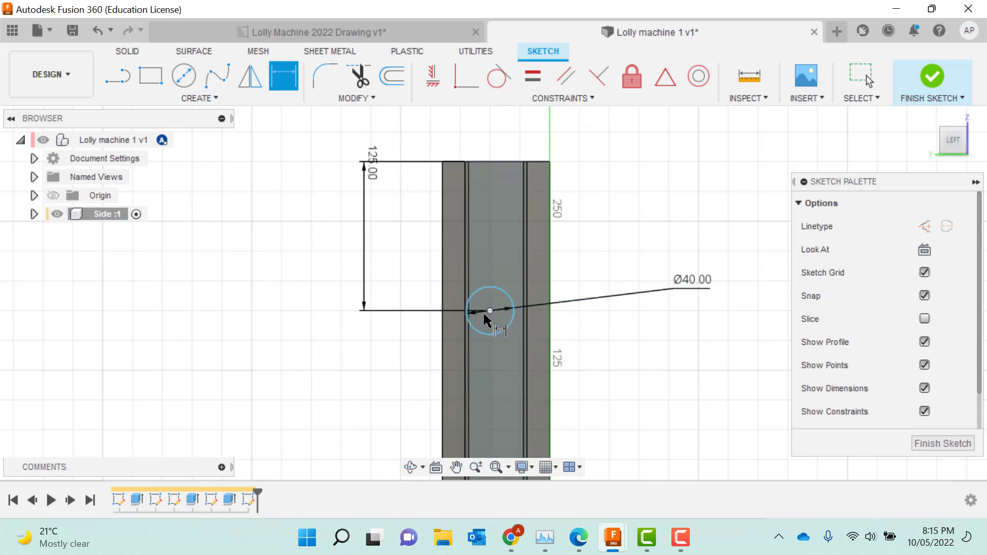
left_click(490, 310)
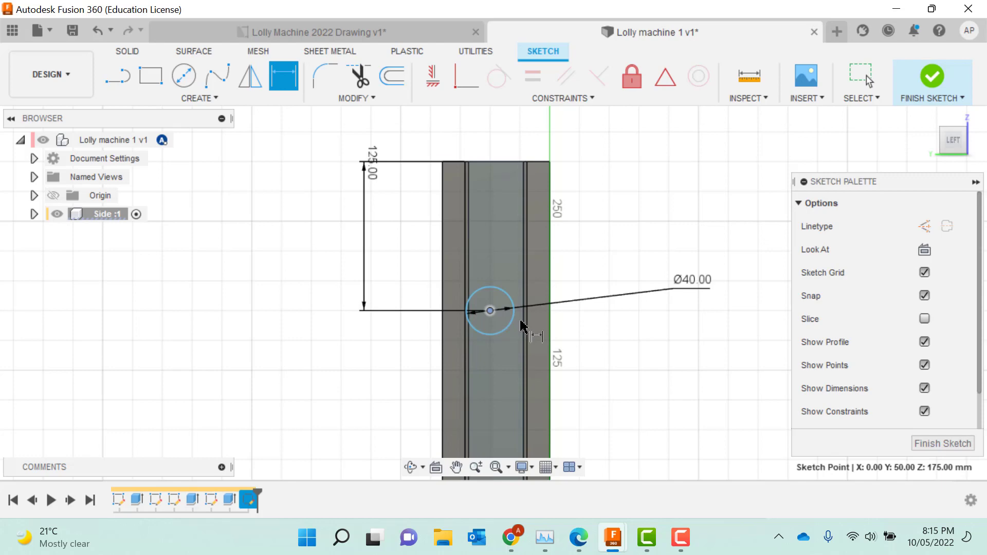
left_click(549, 324)
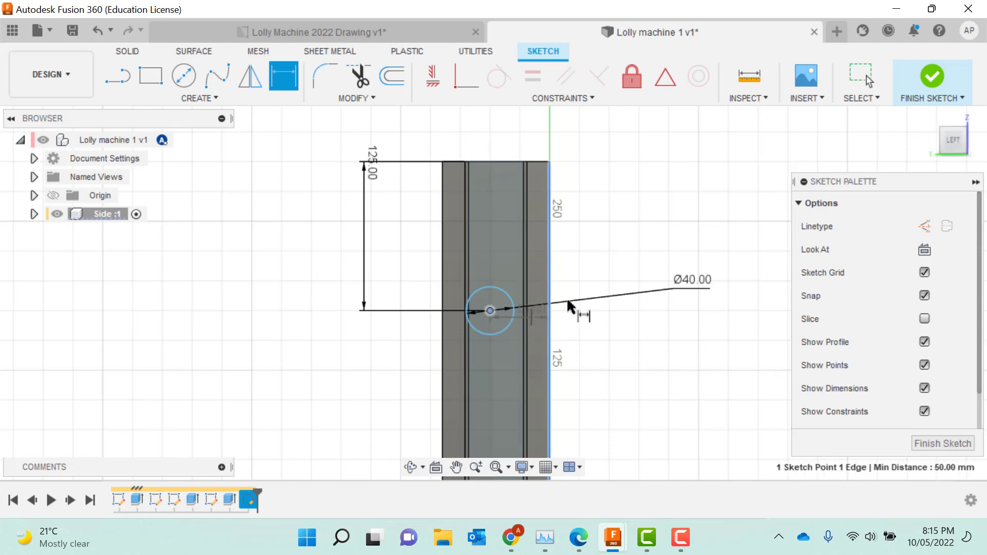
left_click(517, 128)
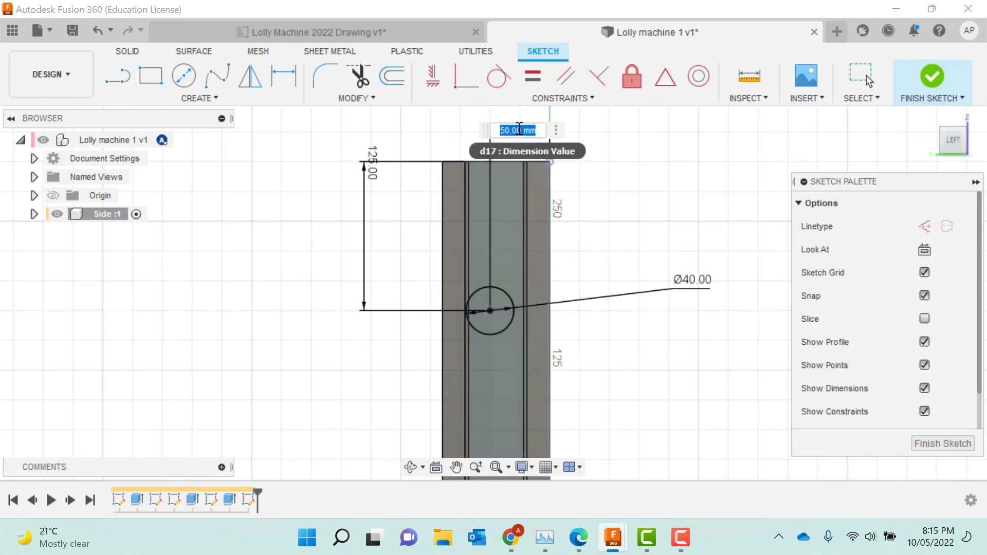
key("Return")
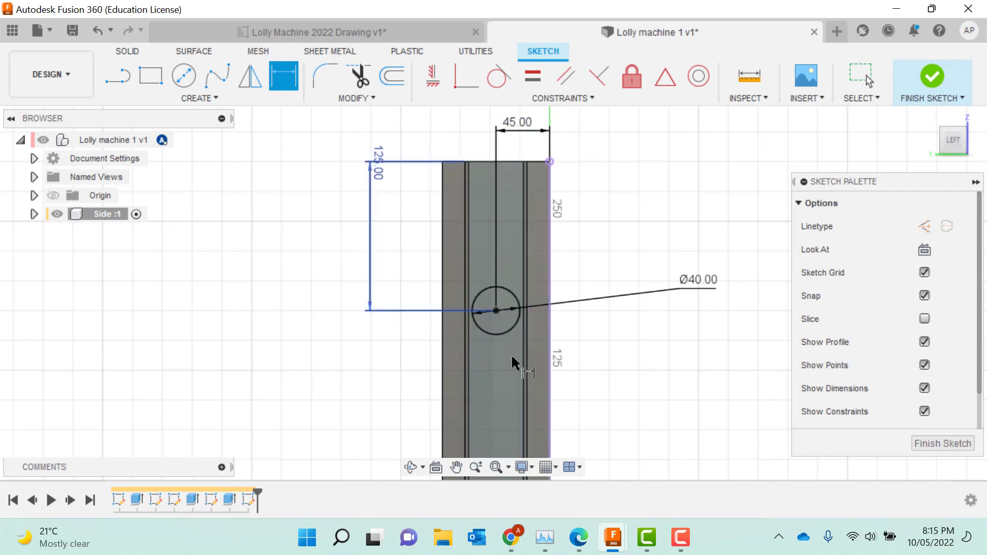
Finish the sketch and extrude the Ø40 circle profile -10 mm as a cut through the panel.
left_click(932, 77)
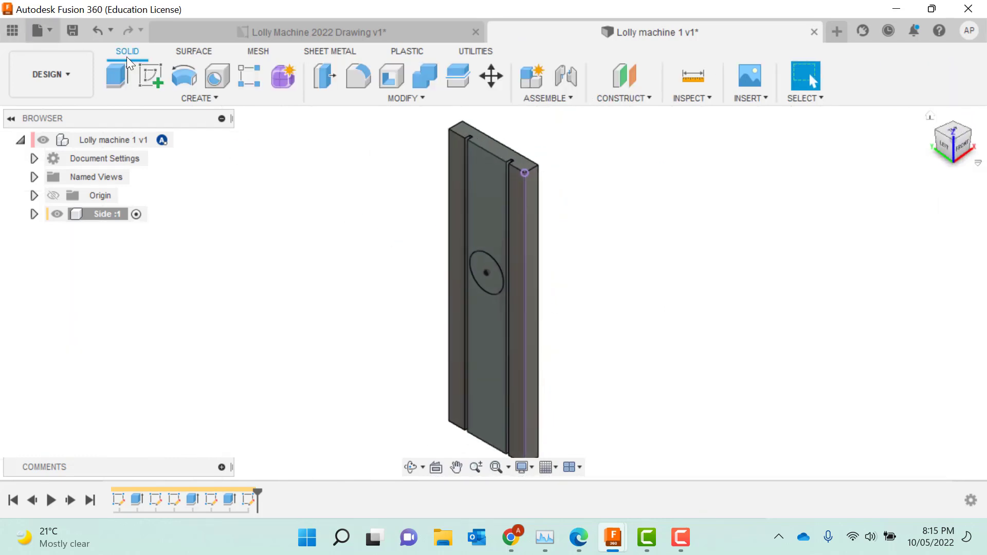
left_click(117, 76)
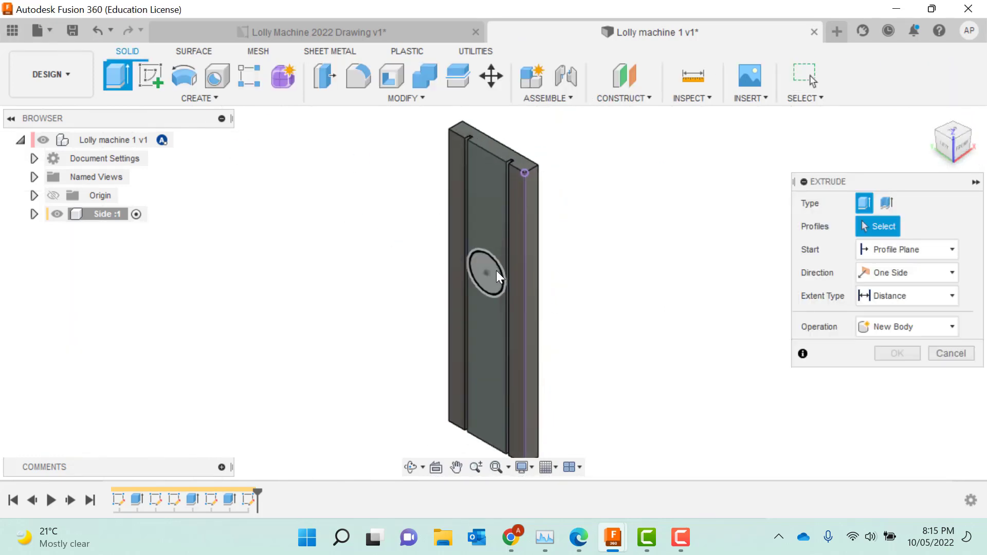
left_click(495, 270)
type("-1")
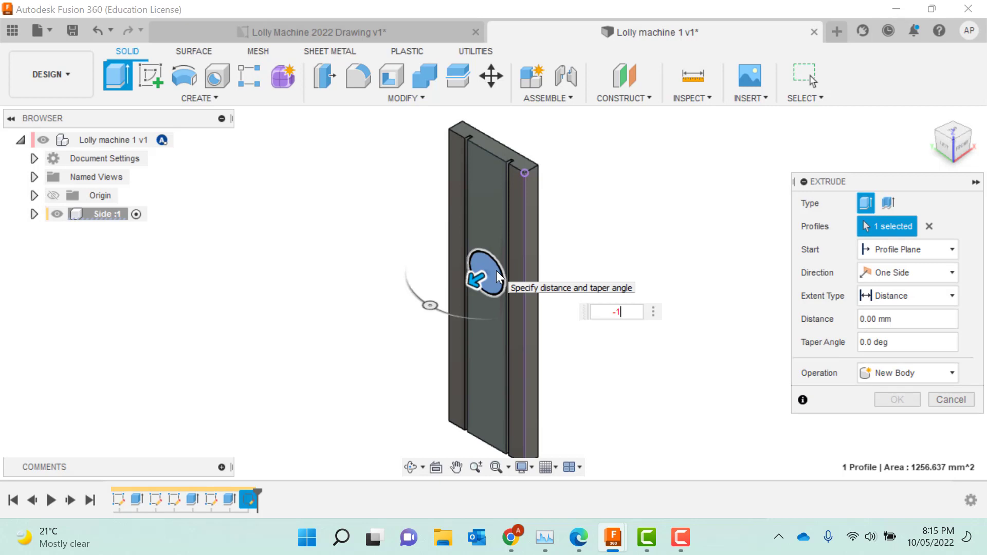
type("0")
key("Return")
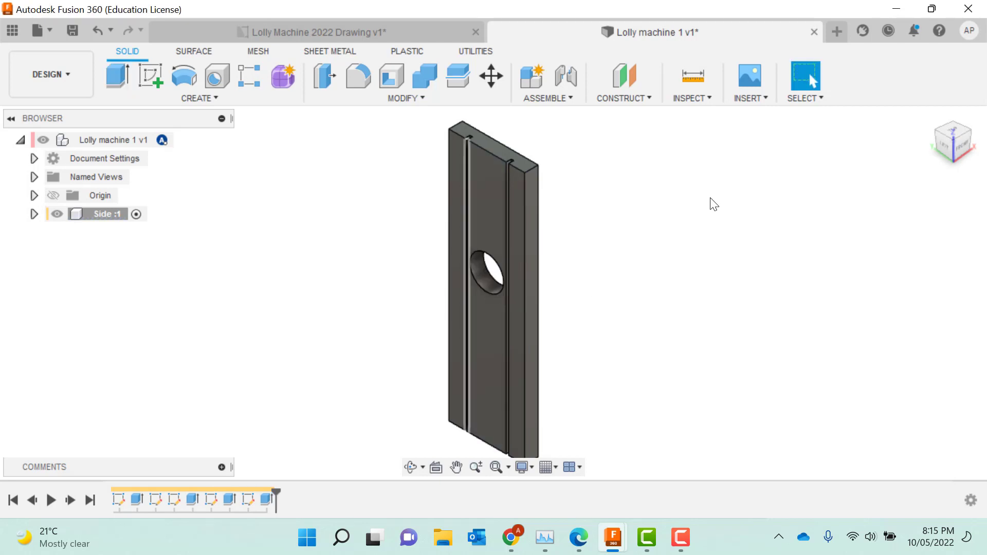